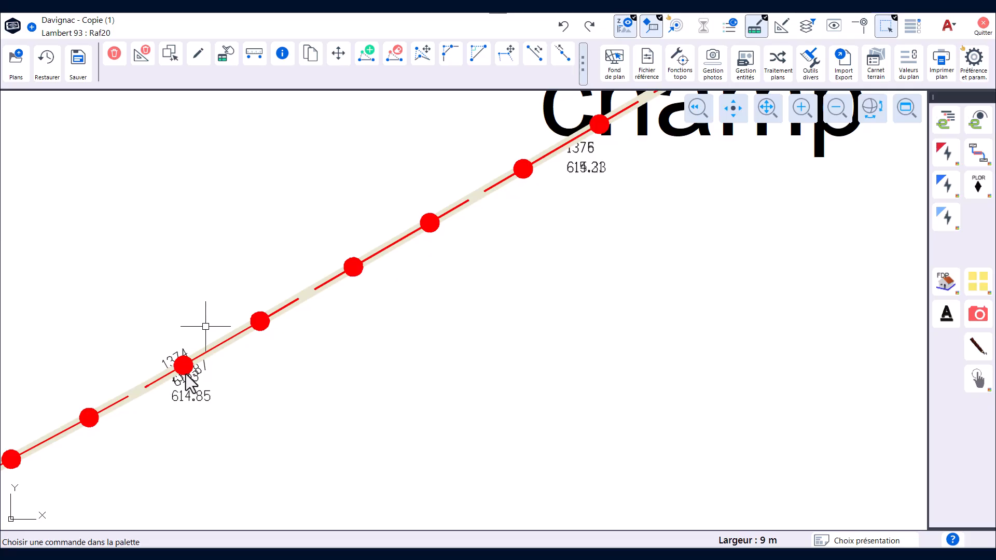
Hide the altitude and matricule labels of both the topo points and the detected points.
{"action": "left_click", "coordinate": [583, 65]}
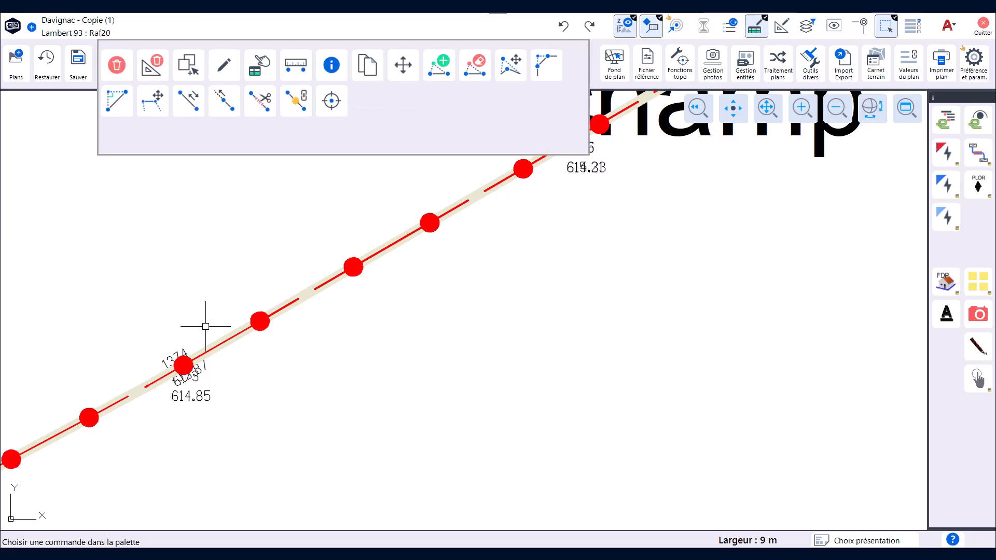
{"action": "left_click", "coordinate": [835, 27]}
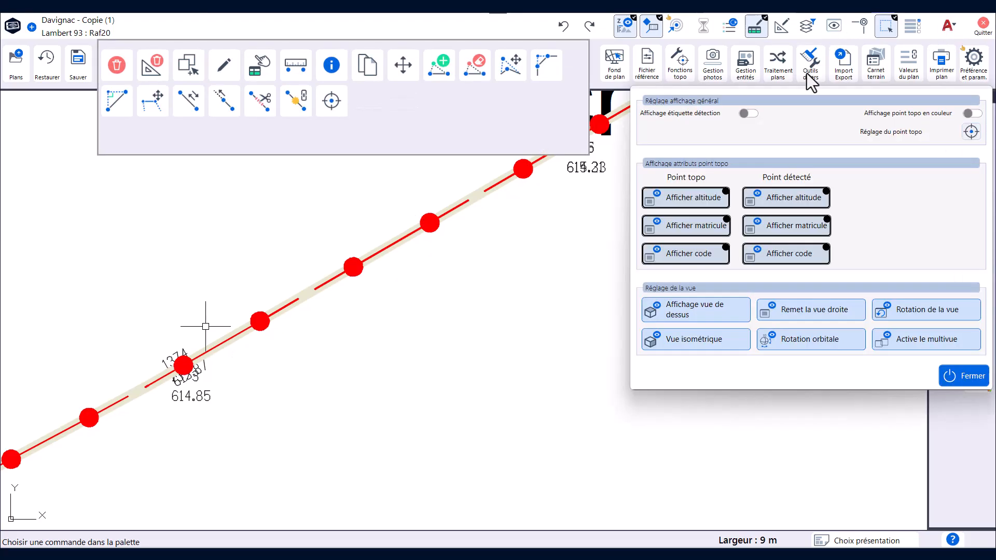
{"action": "left_click", "coordinate": [686, 200]}
{"action": "left_click", "coordinate": [693, 222]}
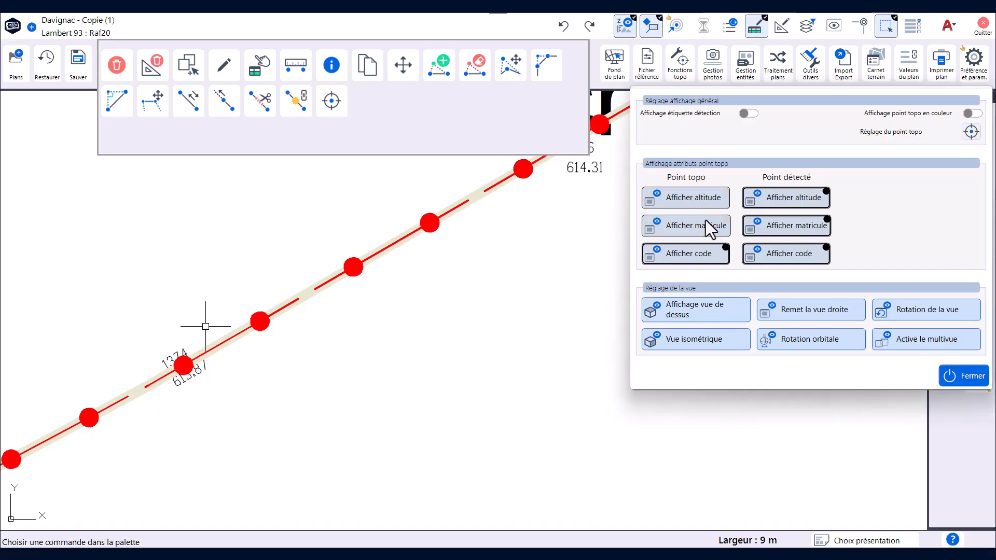
{"action": "left_click", "coordinate": [797, 197]}
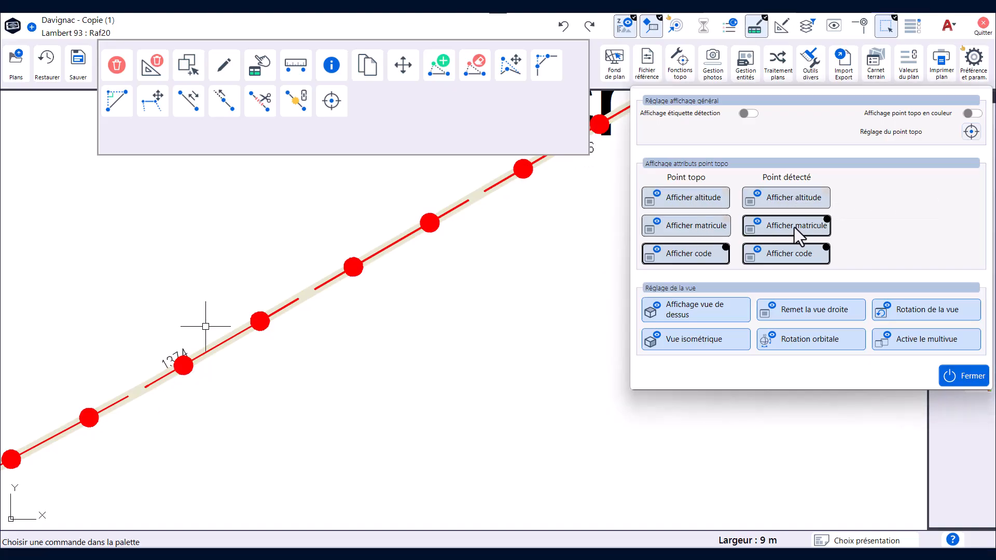
{"action": "left_click", "coordinate": [789, 226]}
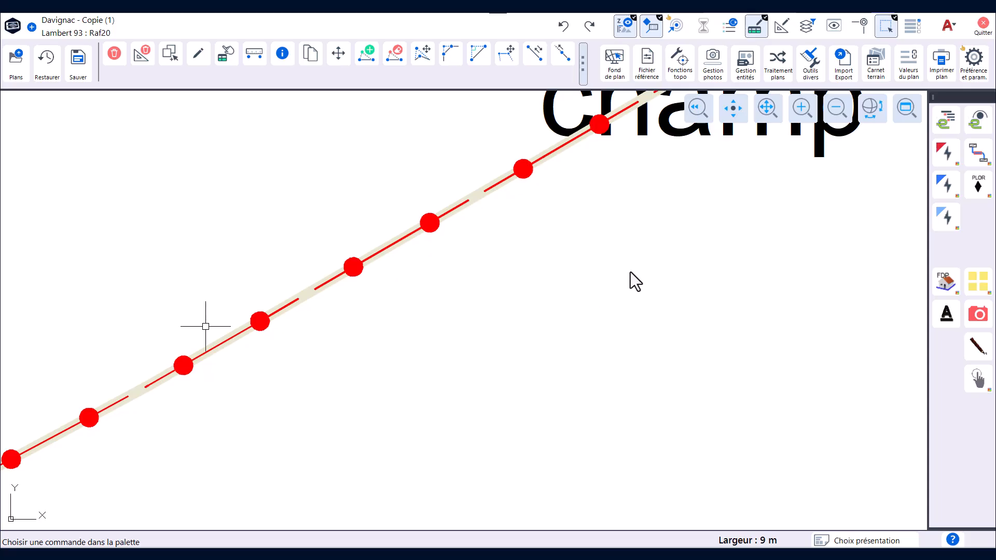
Show the atypical PLORs in the plan using the "PLOR (Texte si profondeur atypique)" object, and close the RecoStar explorer.
{"action": "scroll", "coordinate": [627, 277], "scroll_direction": "down", "scroll_amount": 5}
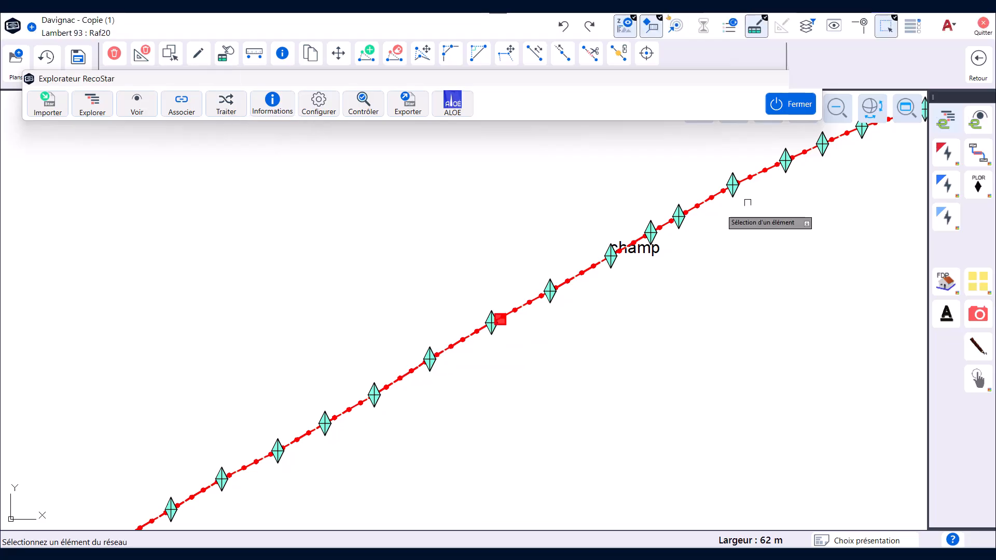
{"action": "left_click", "coordinate": [226, 107]}
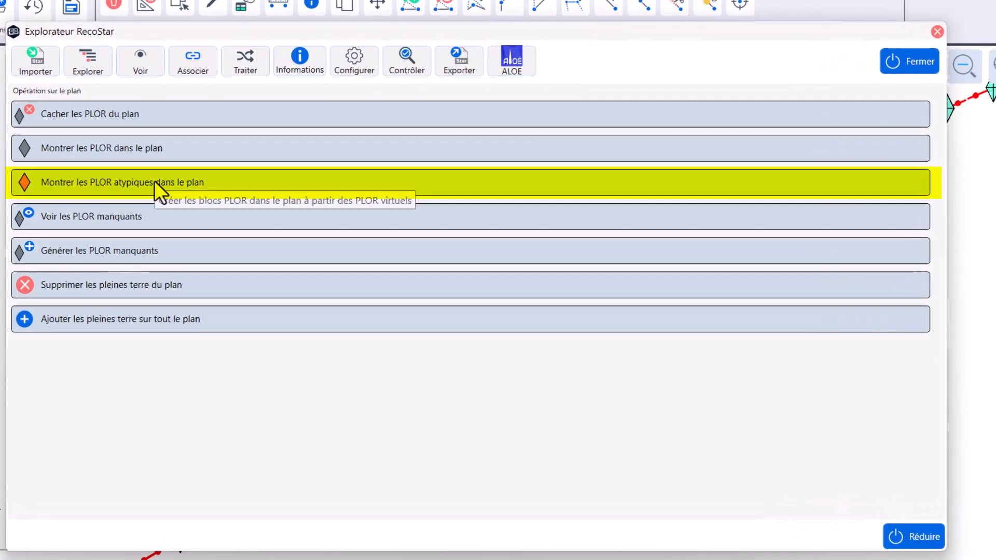
{"action": "left_click", "coordinate": [104, 186]}
{"action": "left_click", "coordinate": [558, 253]}
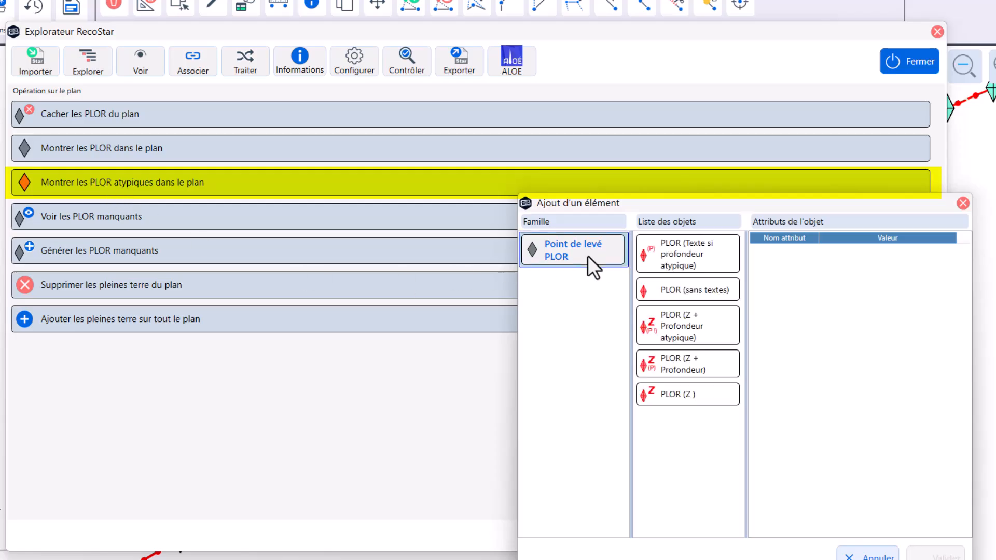
{"action": "left_click", "coordinate": [704, 256]}
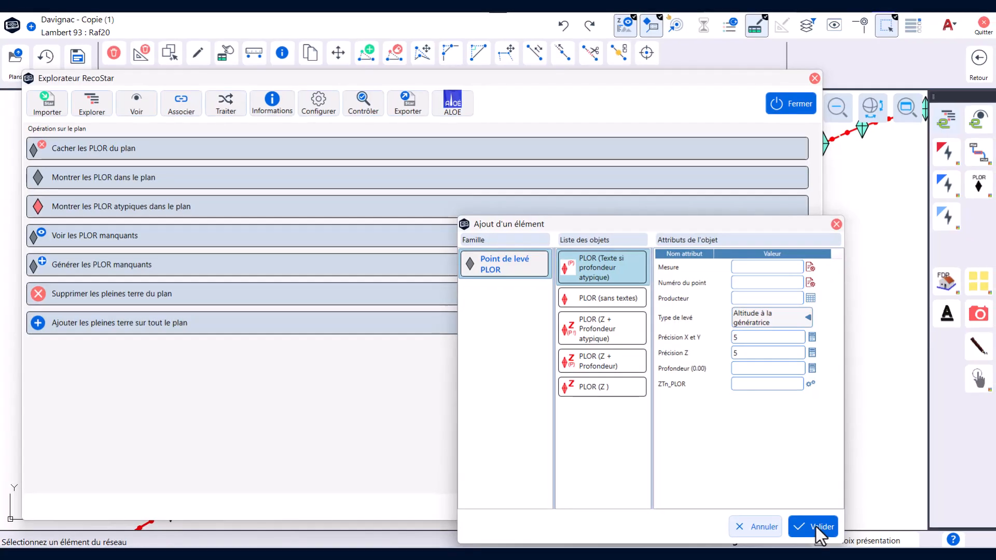
{"action": "left_click", "coordinate": [815, 526]}
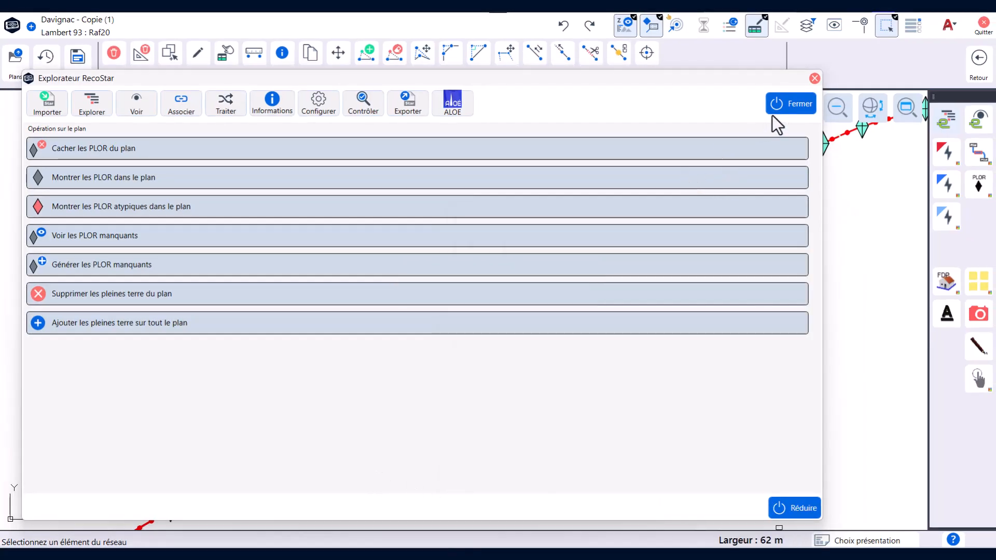
{"action": "left_click", "coordinate": [783, 105]}
Add an Ortho Photo IGN background image over a rectangular zone covering the entire network route.
{"action": "scroll", "coordinate": [617, 218], "scroll_direction": "down", "scroll_amount": 4}
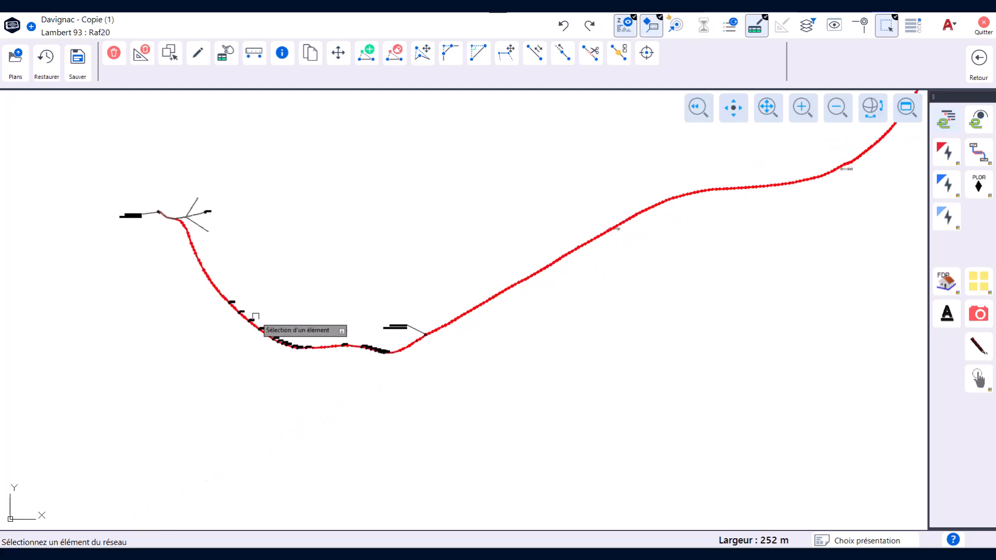
{"action": "scroll", "coordinate": [282, 316], "scroll_direction": "up", "scroll_amount": 8}
{"action": "middle_click_drag", "start_coordinate": [735, 396], "coordinate": [452, 220]}
{"action": "mouse_move", "coordinate": [686, 390]}
{"action": "middle_mouse_down"}
{"action": "mouse_move", "coordinate": [435, 243]}
{"action": "mouse_move", "coordinate": [466, 285]}
{"action": "middle_mouse_up"}
{"action": "scroll", "coordinate": [528, 311], "scroll_direction": "down", "scroll_amount": 3}
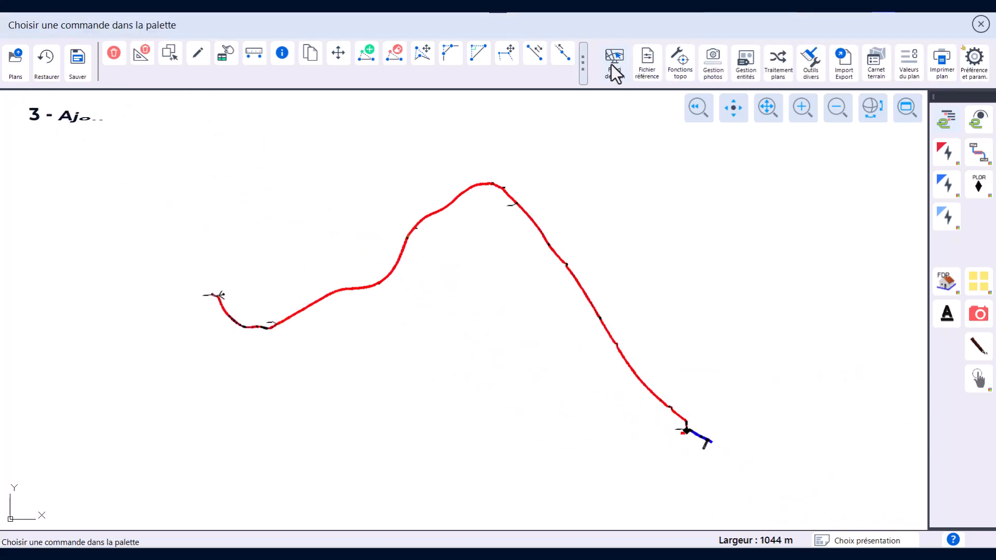
{"action": "left_click", "coordinate": [612, 66]}
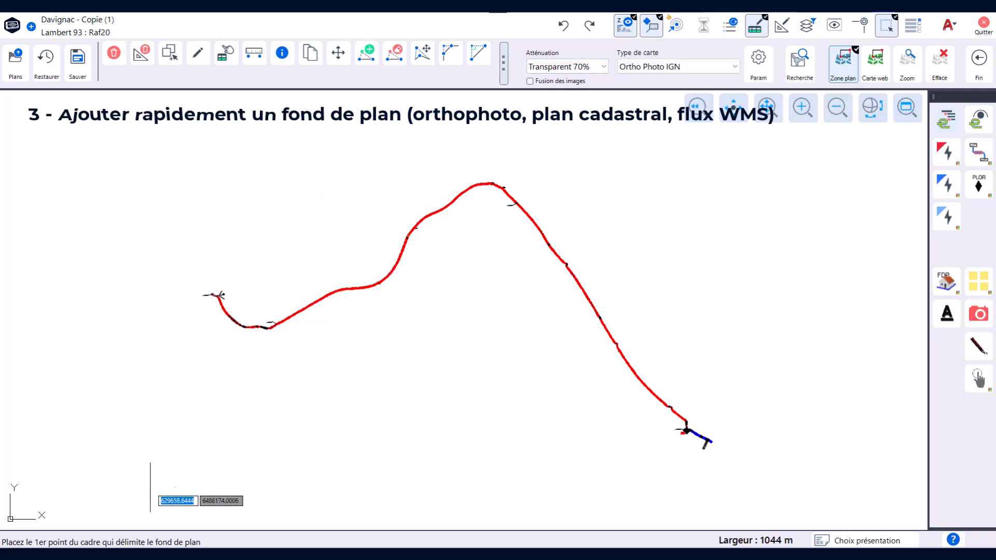
{"action": "left_click", "coordinate": [151, 488]}
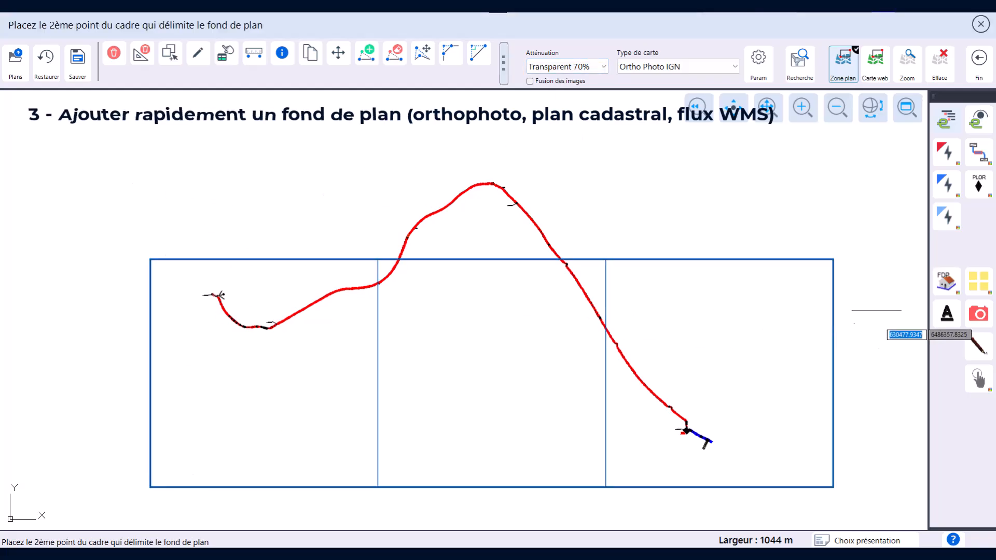
{"action": "middle_click_drag", "start_coordinate": [851, 170], "coordinate": [842, 264]}
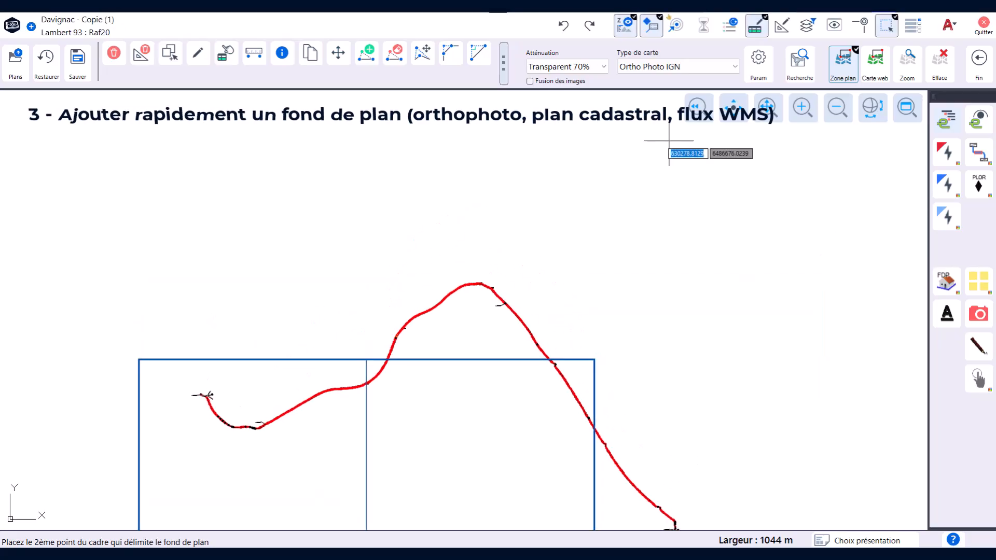
{"action": "middle_click_drag", "start_coordinate": [886, 175], "coordinate": [871, 248]}
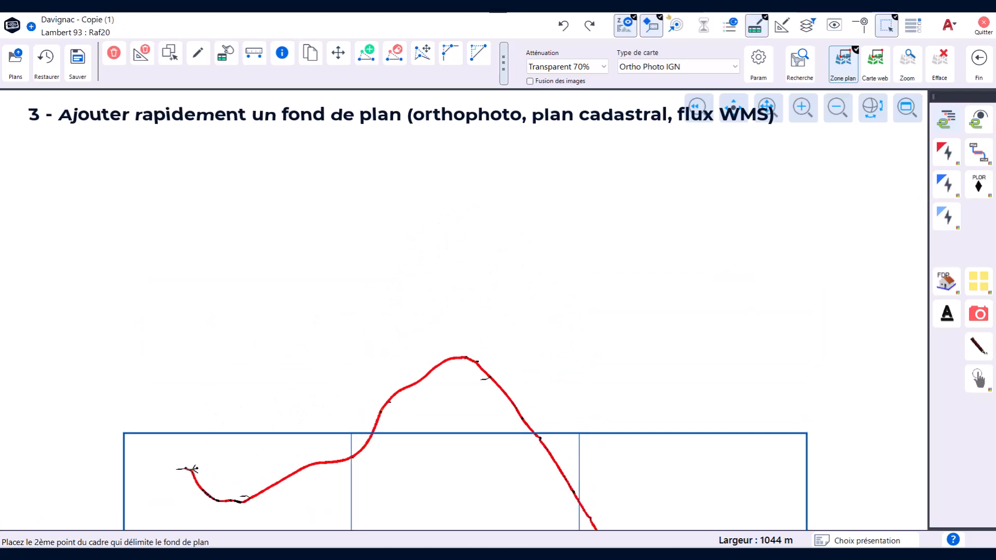
{"action": "left_click", "coordinate": [855, 176]}
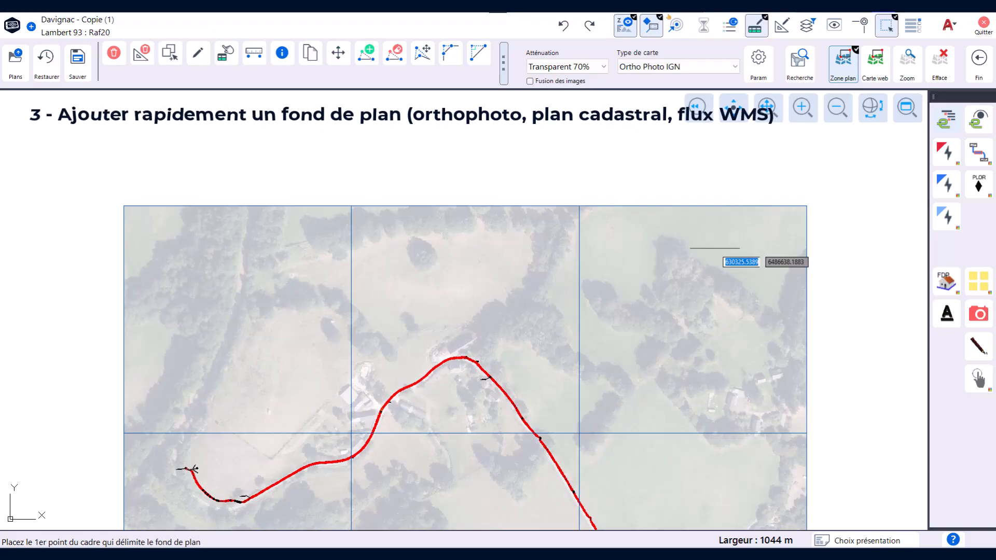
{"action": "middle_click_drag", "start_coordinate": [387, 436], "coordinate": [417, 280]}
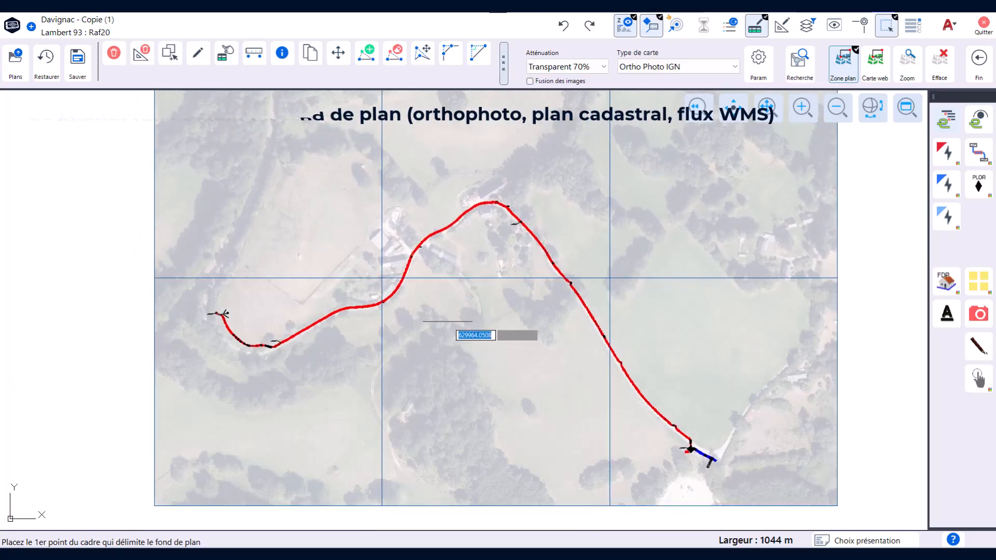
Set the background image attenuation to Transparent 80% and finish the background command.
{"action": "left_click", "coordinate": [599, 67]}
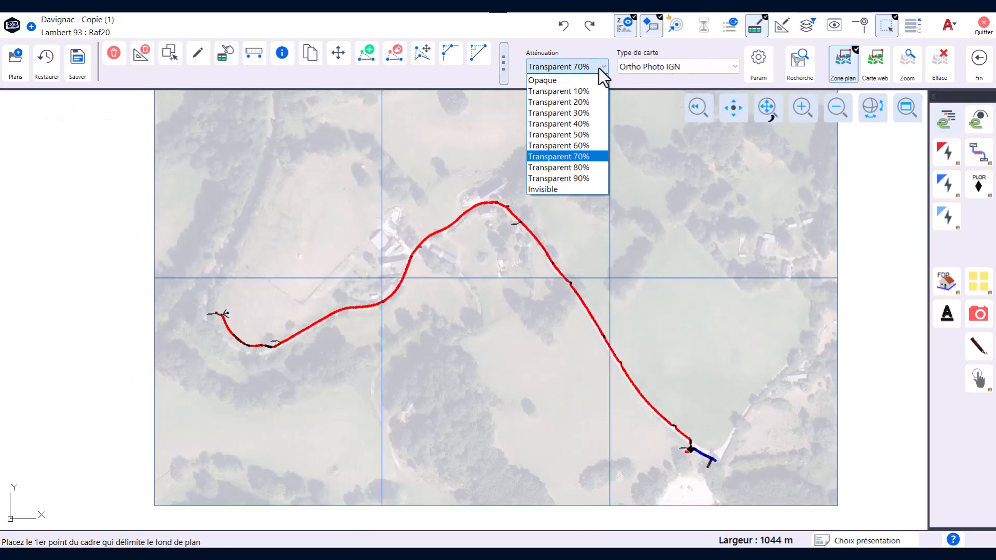
{"action": "left_click", "coordinate": [569, 167]}
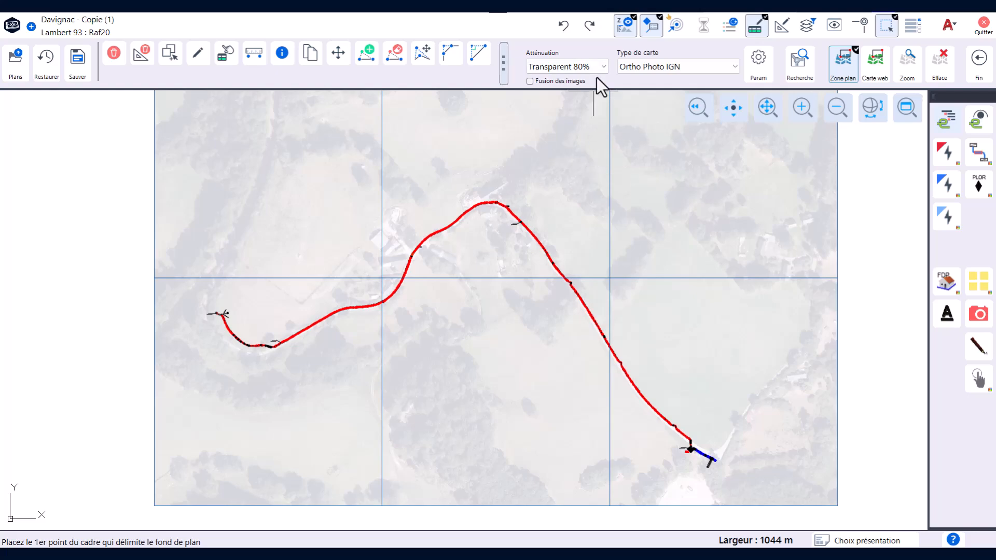
{"action": "left_click", "coordinate": [979, 58]}
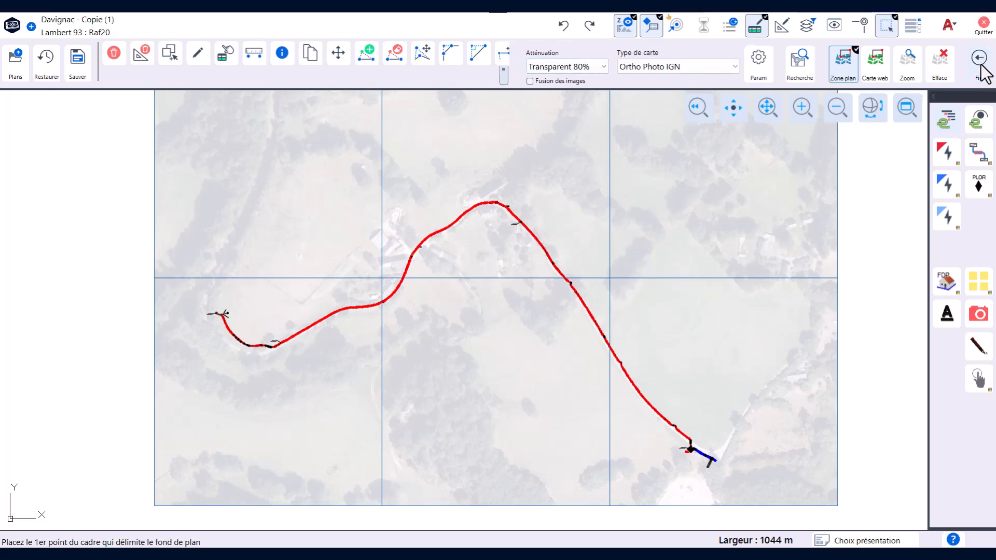
Place an A3 LEGENDE et SITUATION print frame at scale 5000 around the whole network and its aerial background.
{"action": "middle_click_drag", "start_coordinate": [470, 315], "coordinate": [505, 308]}
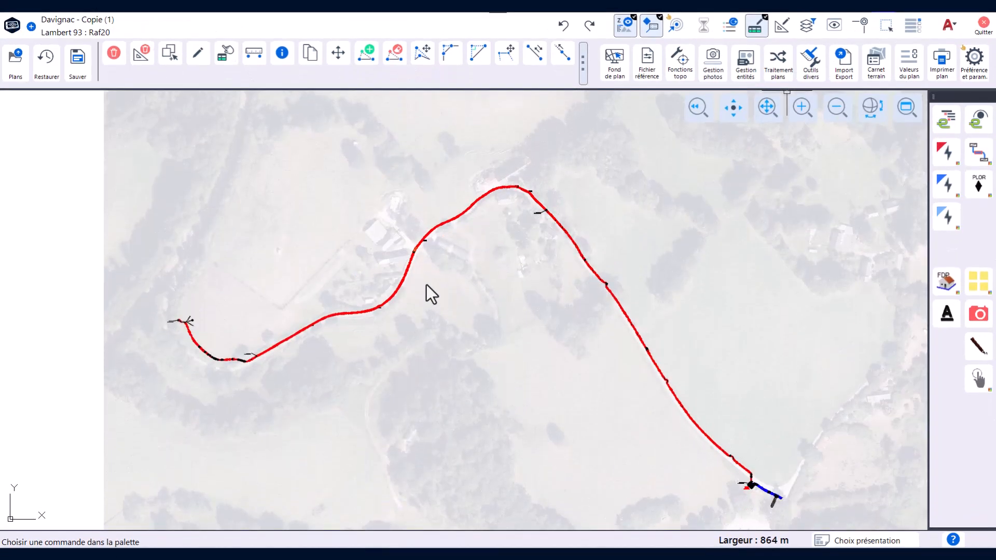
{"action": "left_click", "coordinate": [946, 67]}
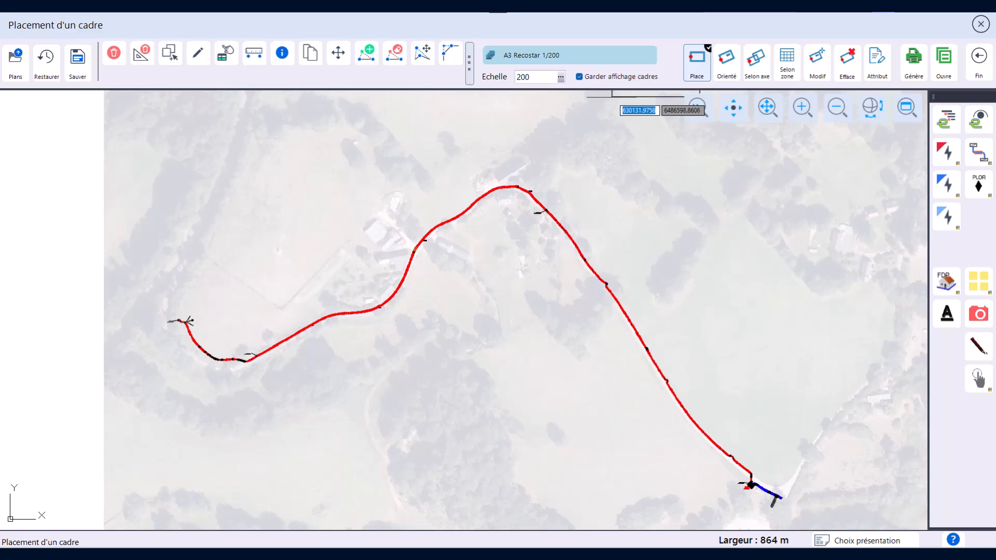
{"action": "left_click", "coordinate": [594, 56]}
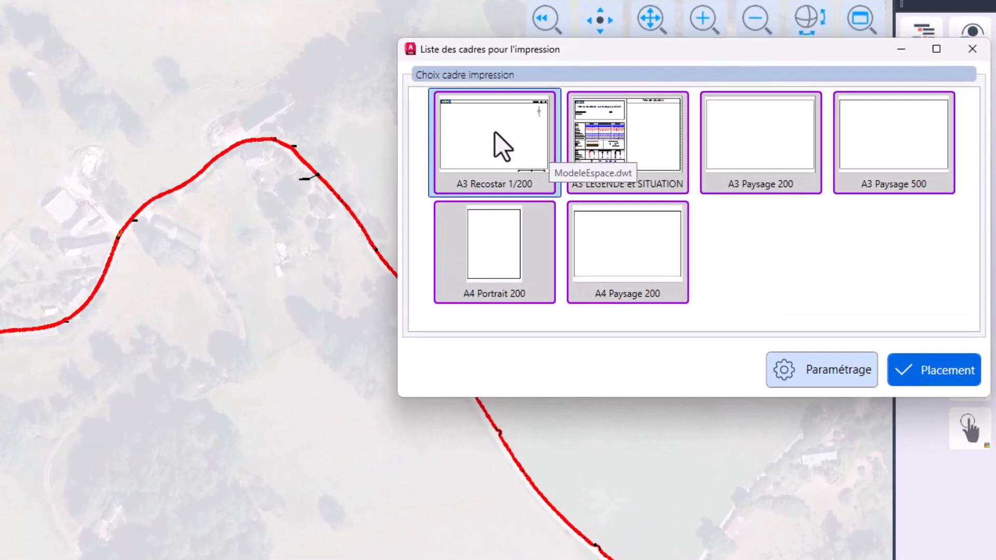
{"action": "left_click", "coordinate": [632, 137]}
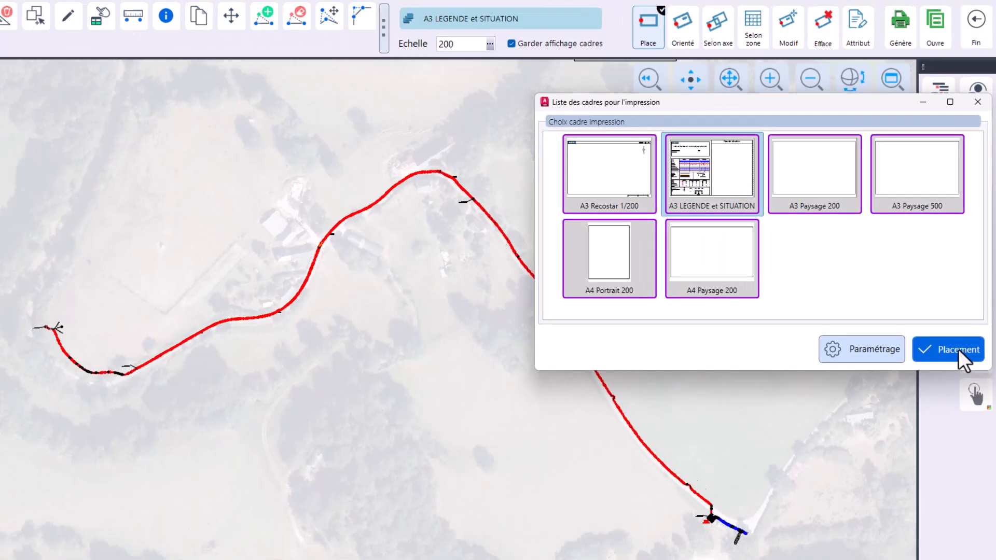
{"action": "left_click", "coordinate": [952, 376]}
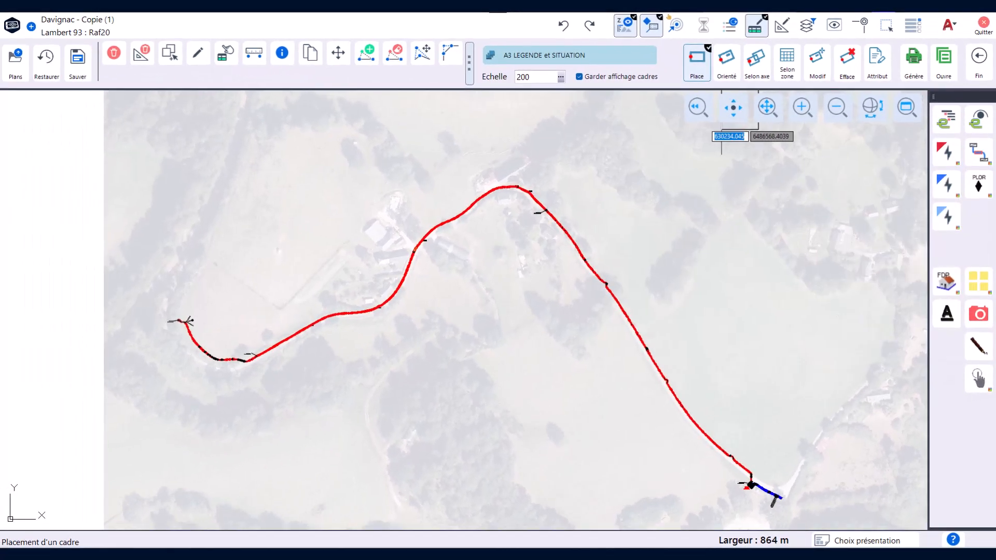
{"action": "left_click", "coordinate": [561, 77]}
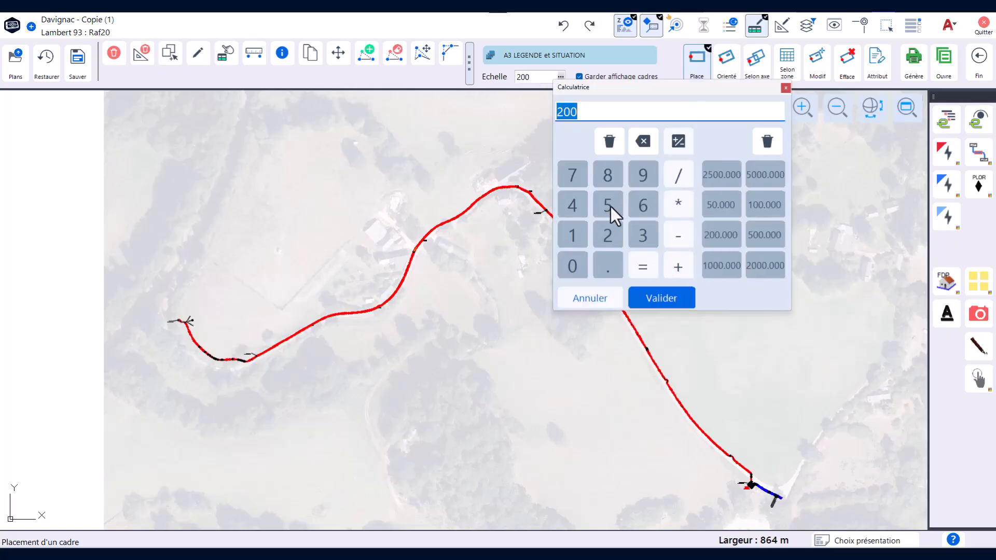
{"action": "left_click", "coordinate": [759, 175]}
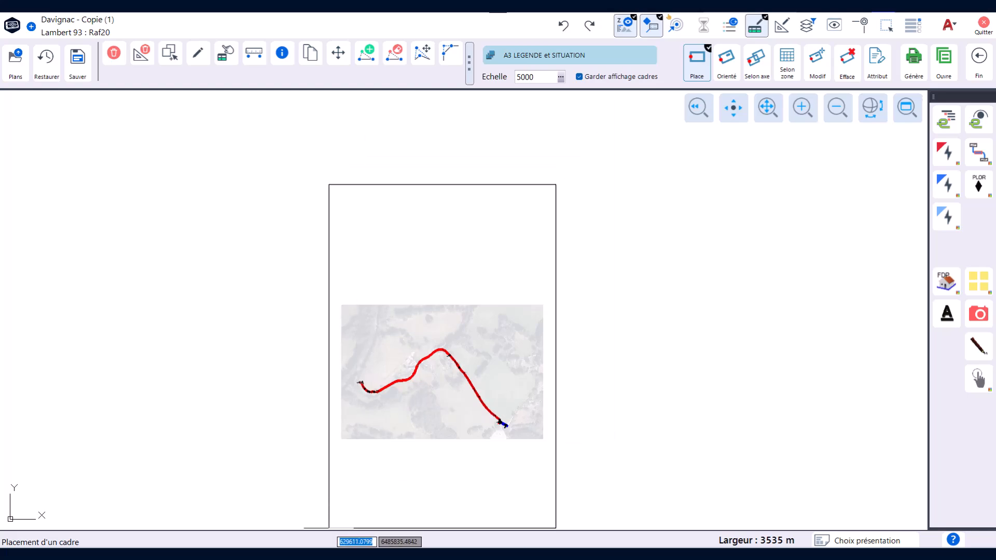
{"action": "left_click", "coordinate": [339, 494]}
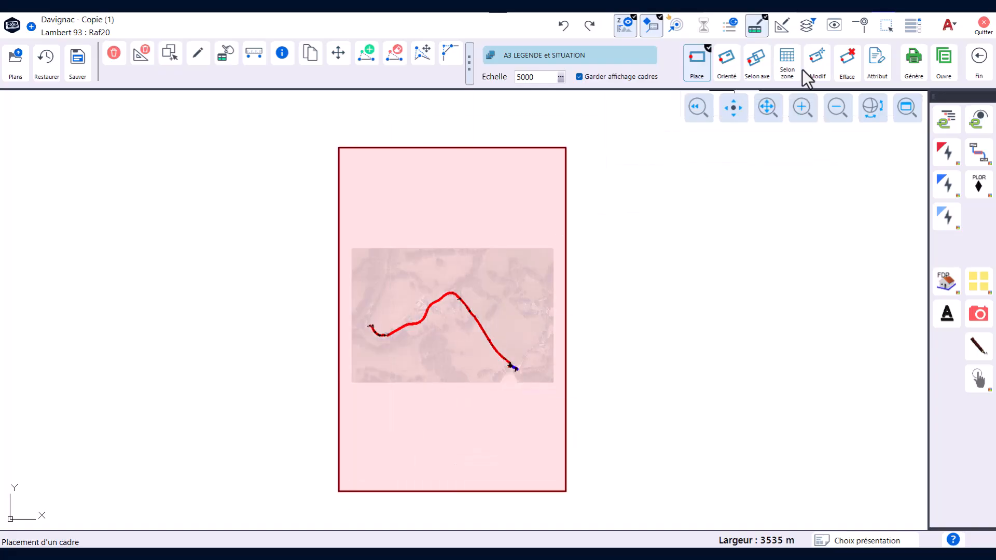
Generate the paper space for the A3_SITU frame and clear the generation dialog away from the sheet.
{"action": "left_click", "coordinate": [914, 60]}
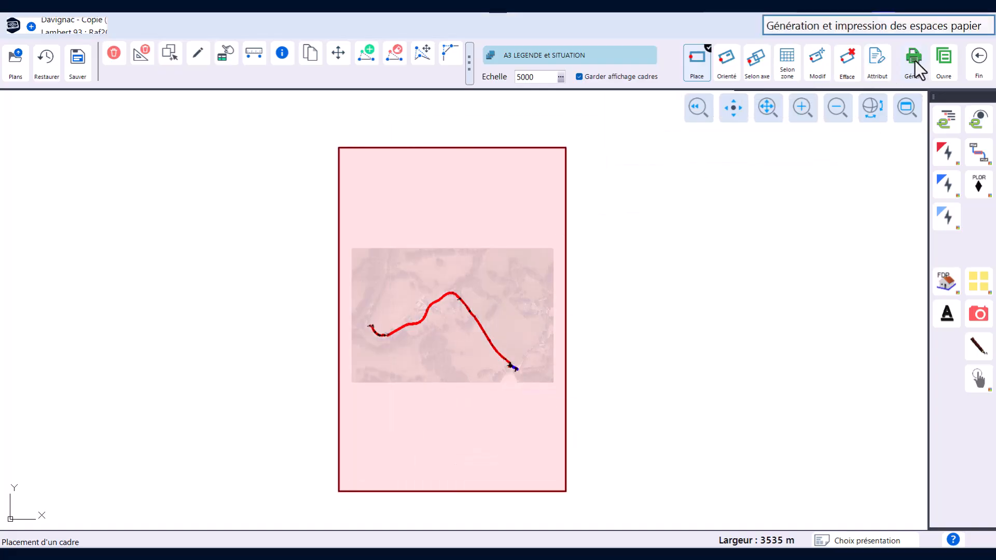
{"action": "left_click", "coordinate": [667, 222]}
{"action": "left_click", "coordinate": [792, 530]}
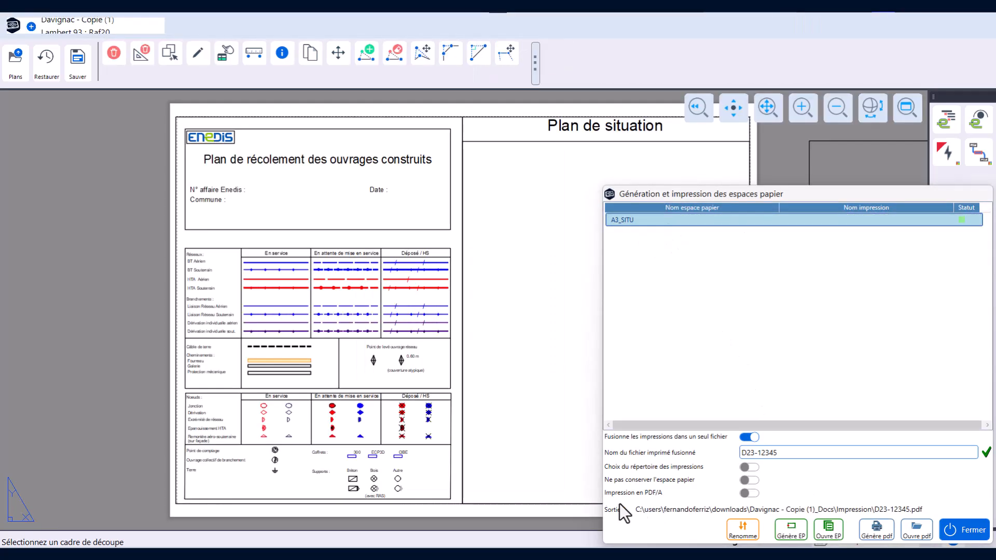
{"action": "left_click_drag", "start_coordinate": [649, 195], "coordinate": [800, 533]}
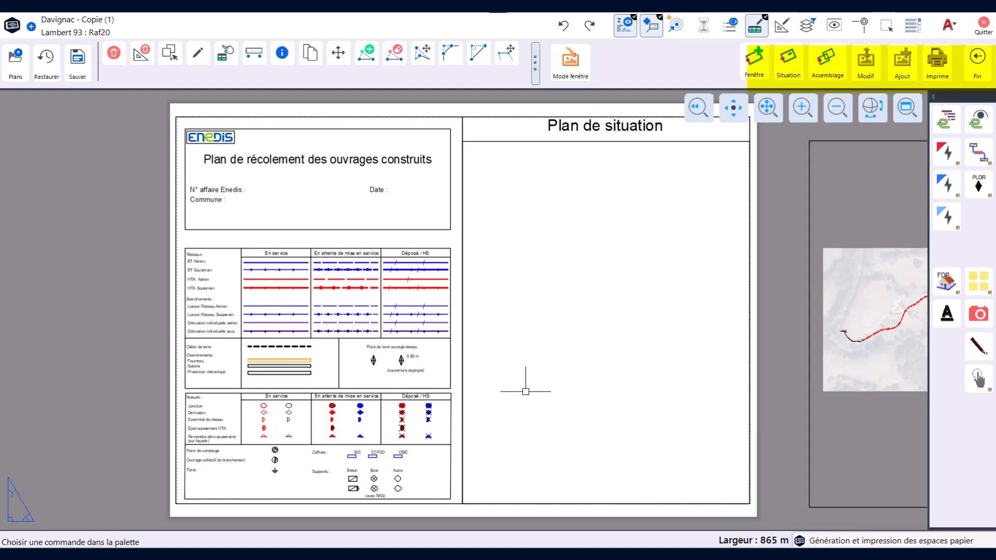
Insert a Google Maps situation map at scale 1/25000 into the Plan de situation area, shifted so that Davignac is included.
{"action": "left_click", "coordinate": [788, 65]}
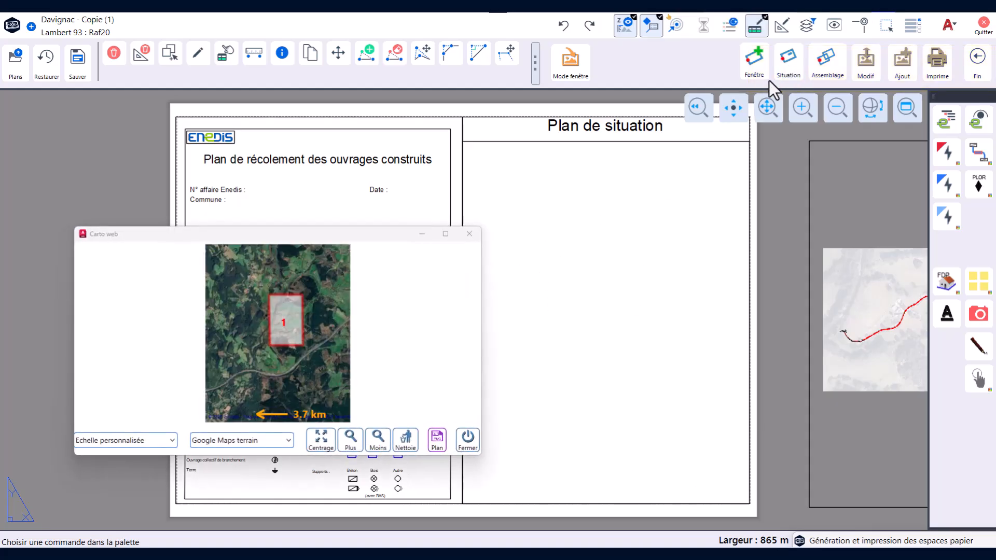
{"action": "left_click", "coordinate": [129, 444]}
{"action": "left_click", "coordinate": [105, 465]}
{"action": "left_click", "coordinate": [237, 439]}
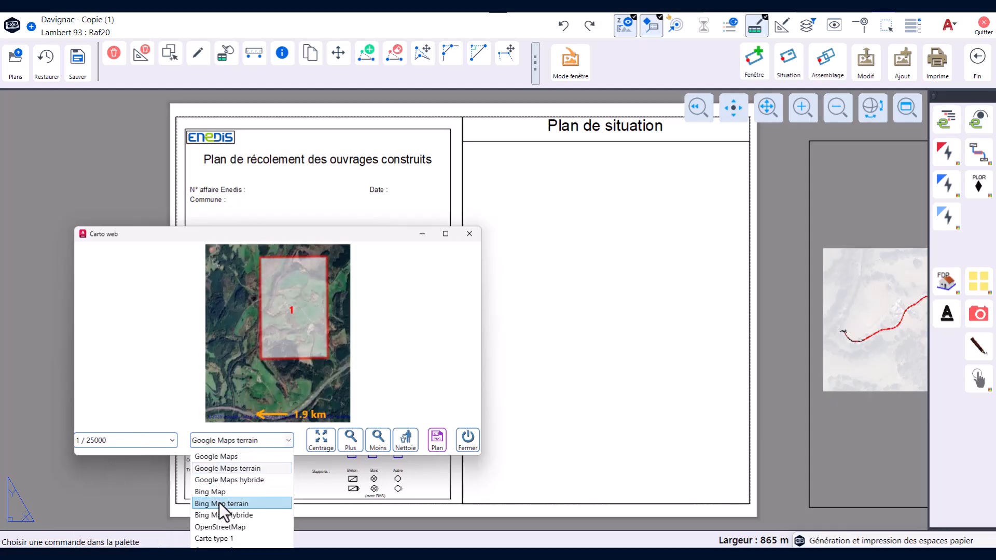
{"action": "left_click", "coordinate": [219, 503]}
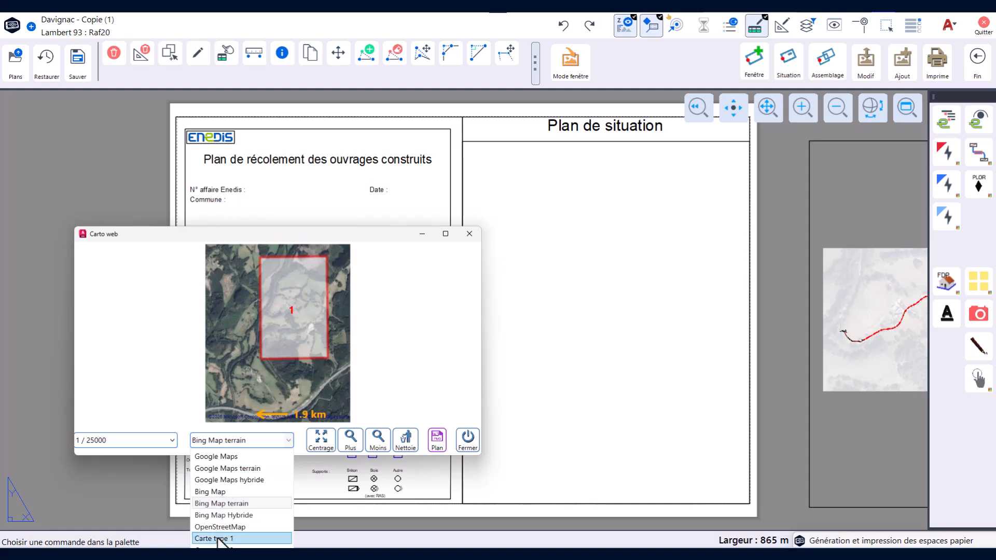
{"action": "left_click", "coordinate": [220, 527]}
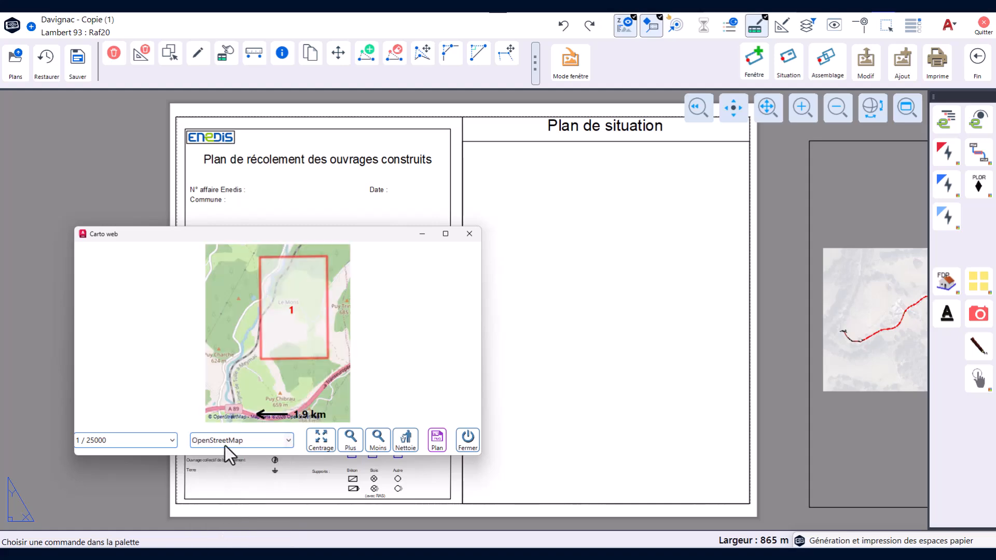
{"action": "left_click", "coordinate": [225, 446]}
{"action": "left_click", "coordinate": [219, 455]}
{"action": "left_click_drag", "start_coordinate": [278, 309], "coordinate": [287, 360]}
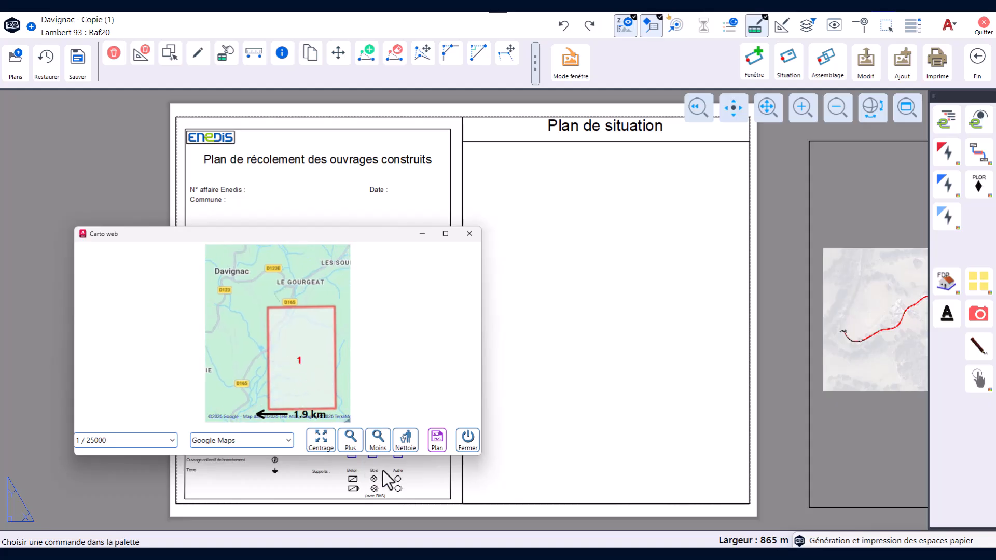
{"action": "left_click", "coordinate": [441, 442]}
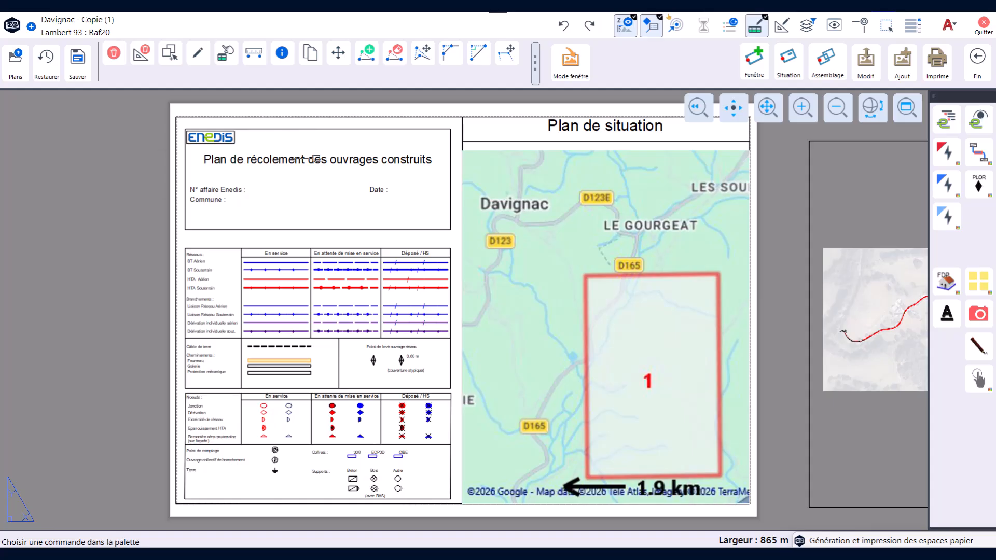
Fill in the title block with the Enedis case number, date 10/02/2026 and commune DAVIGNAC, and return to the model plan.
{"action": "left_click", "coordinate": [232, 54]}
{"action": "left_click", "coordinate": [227, 192]}
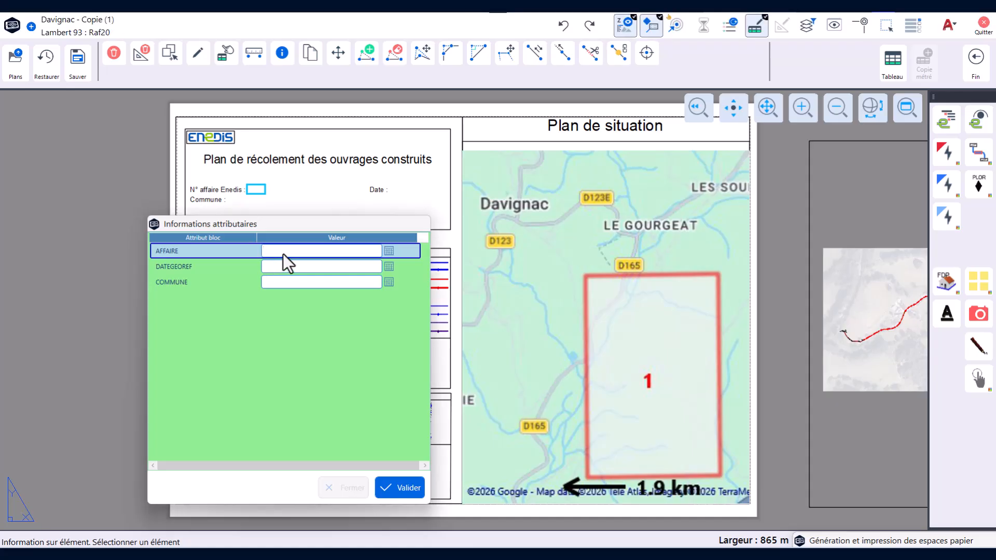
{"action": "type", "text": "D12/3456"}
{"action": "left_click", "coordinate": [294, 270]}
{"action": "type", "text": "10/02/2026"}
{"action": "left_click", "coordinate": [290, 282]}
{"action": "type", "text": "DAVIGNAC"}
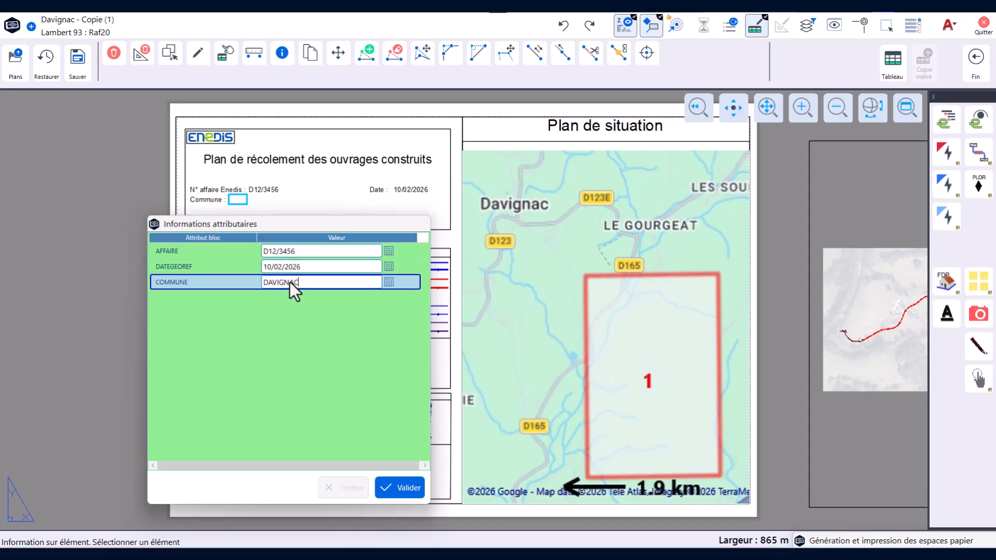
{"action": "left_click", "coordinate": [387, 483]}
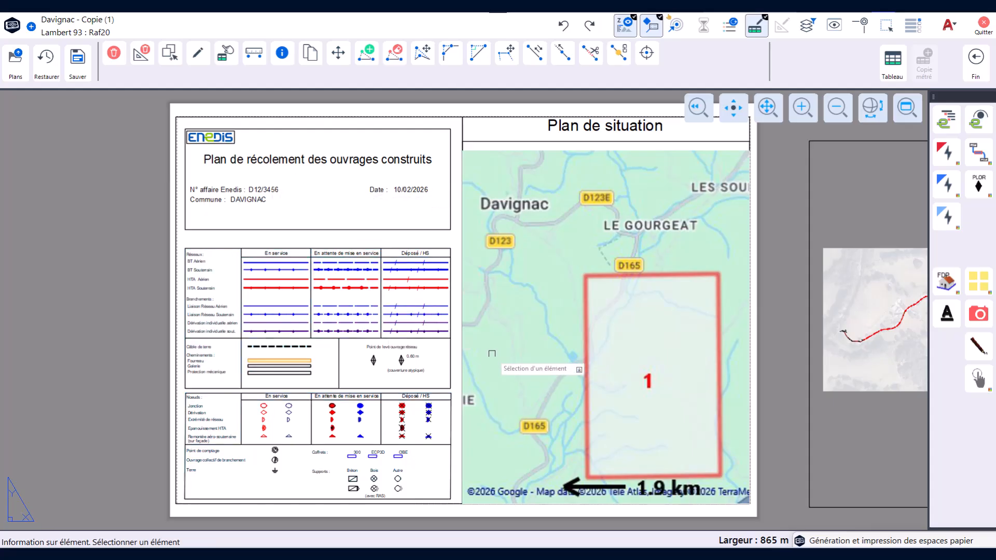
{"action": "left_click", "coordinate": [975, 57]}
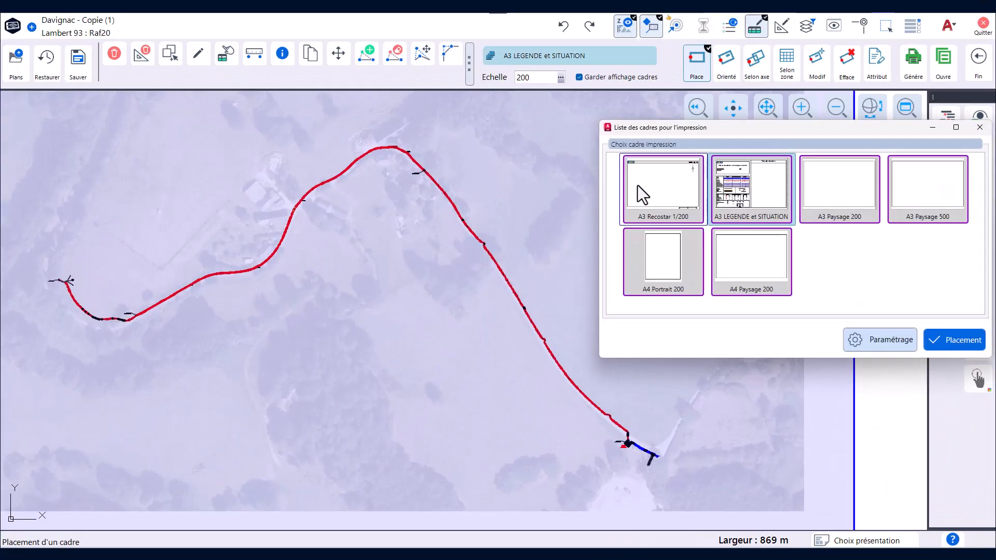
Place an A3 Recostar 1/200 print frame over the western end of the network and validate its attributes.
{"action": "left_click", "coordinate": [637, 185]}
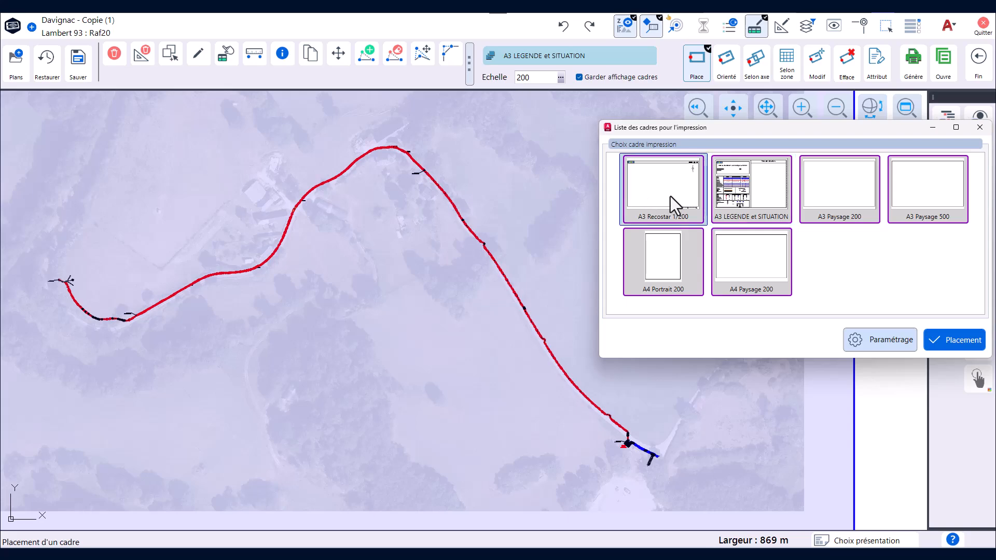
{"action": "left_click", "coordinate": [945, 340]}
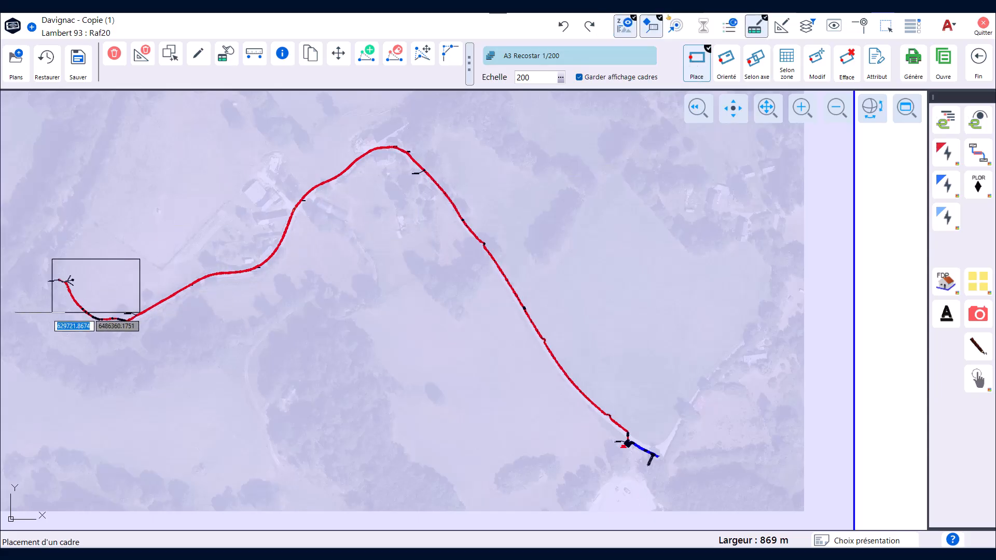
{"action": "left_click", "coordinate": [32, 311]}
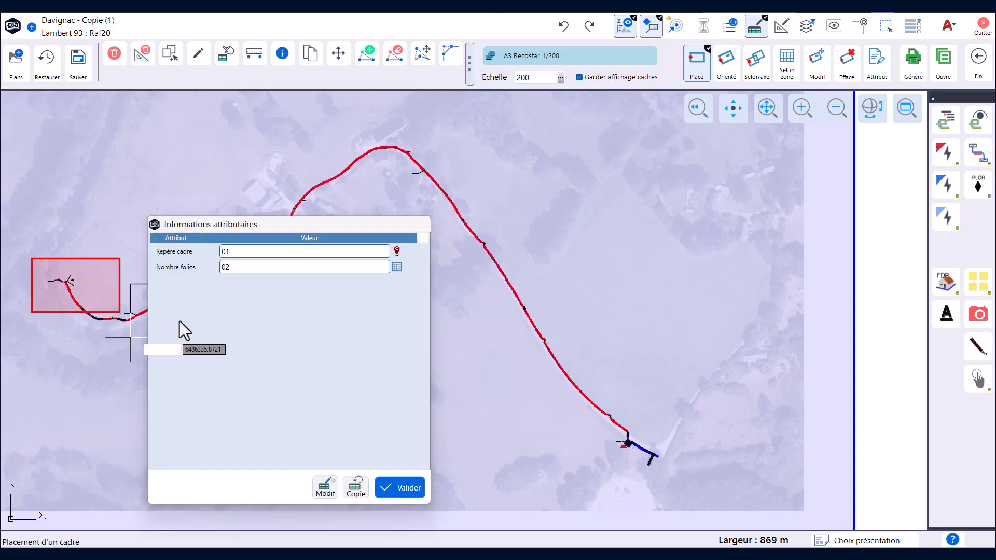
{"action": "left_click", "coordinate": [398, 490]}
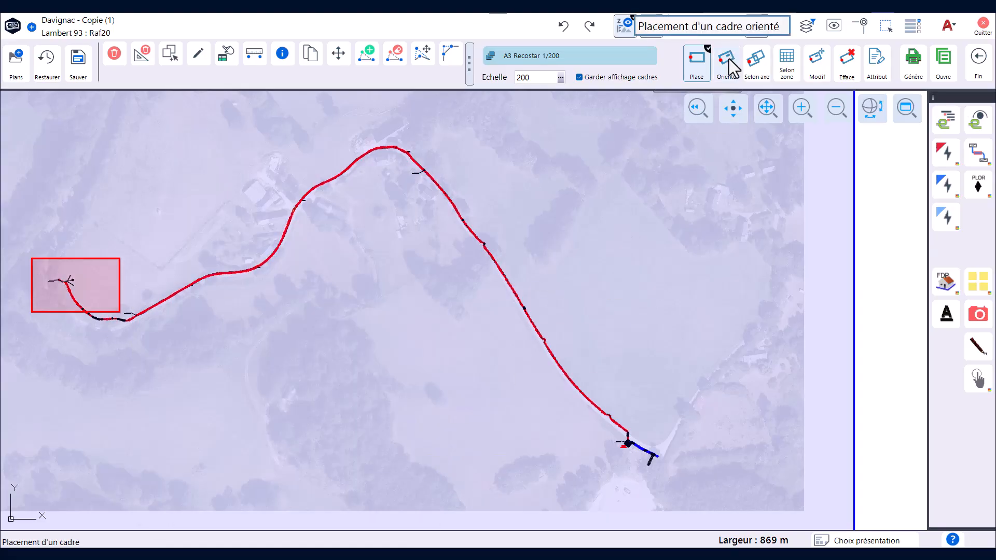
Place a second A3 Recostar frame, oriented by two points, over the route's lower bend beside the first frame.
{"action": "left_click", "coordinate": [729, 56]}
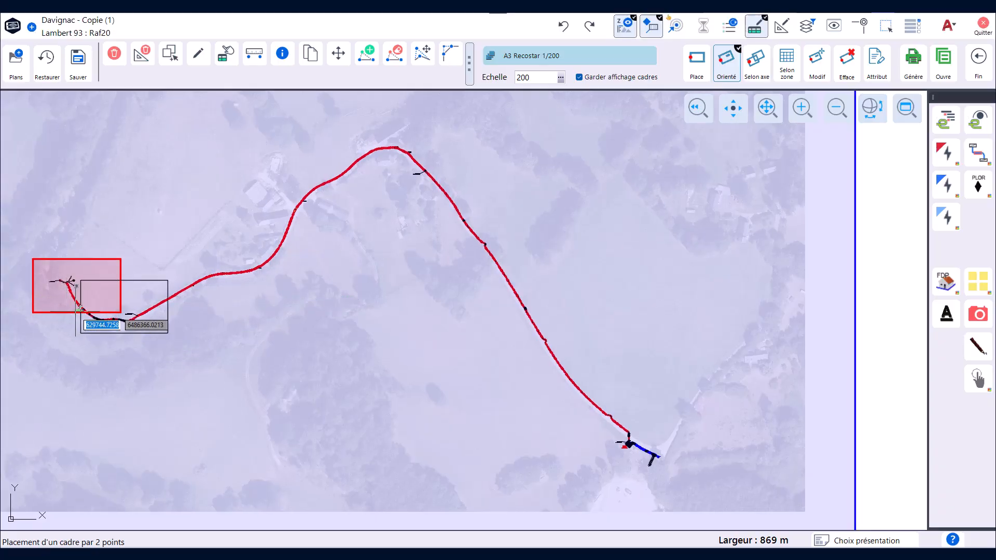
{"action": "left_click", "coordinate": [78, 310]}
{"action": "left_click", "coordinate": [124, 313]}
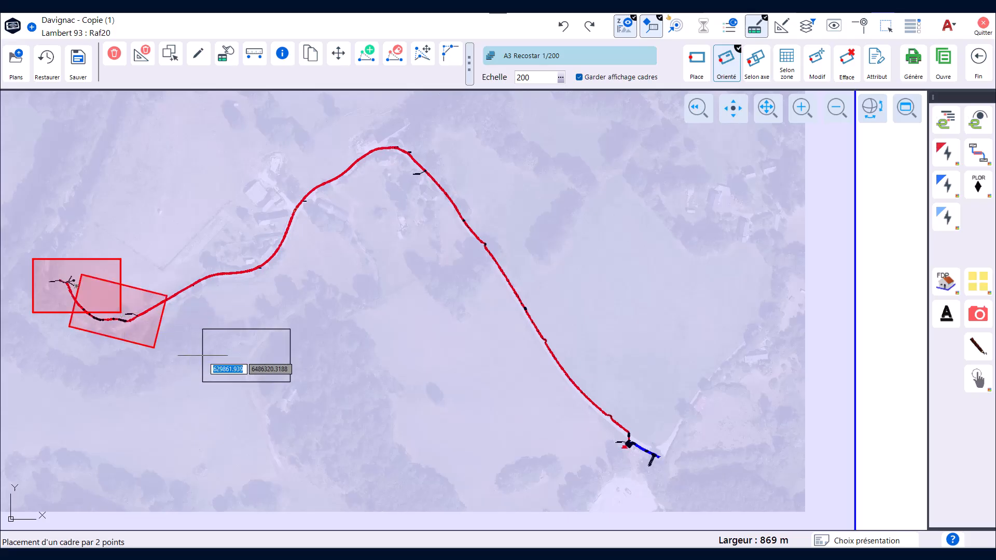
Place A3 Recostar frames along the network axis with 10 % overlap, from the western section up to the route's summit.
{"action": "left_click", "coordinate": [756, 62]}
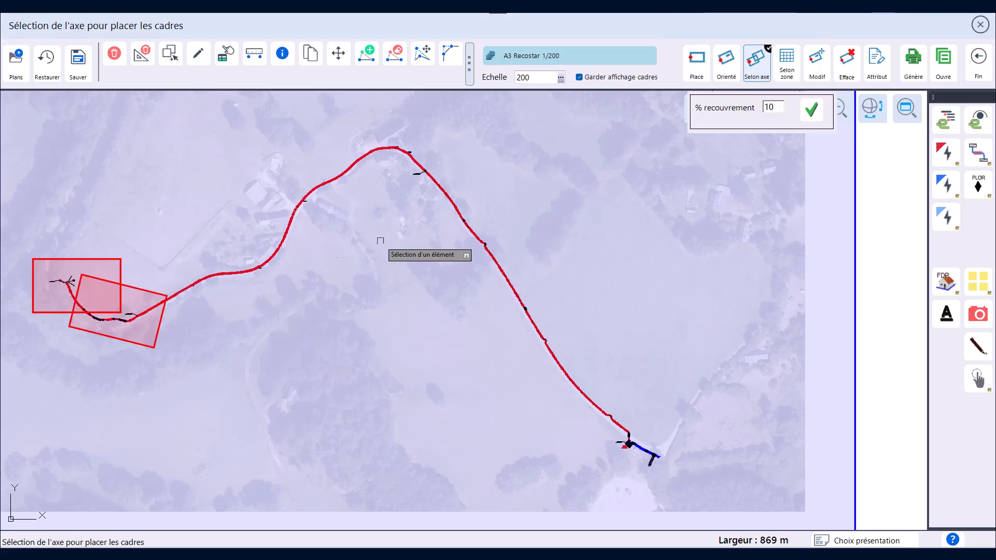
{"action": "left_click", "coordinate": [216, 274]}
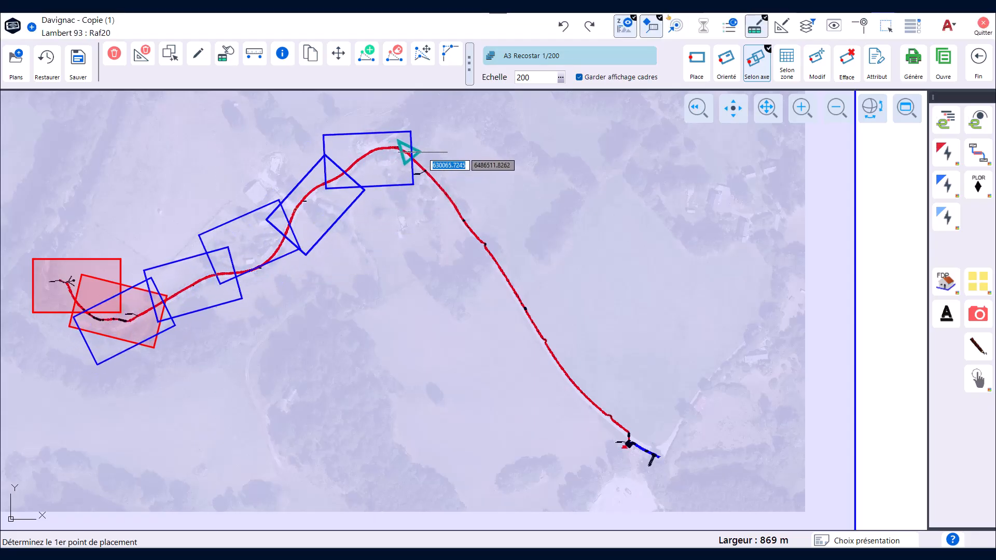
{"action": "left_click", "coordinate": [413, 157]}
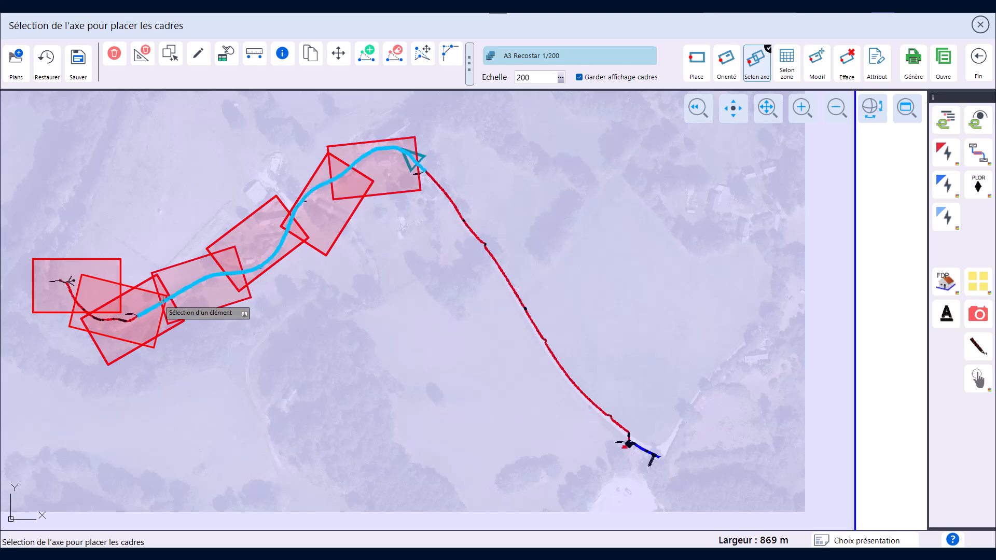
Fill a rectangular zone over the eastern half of the route with A3 Recostar frames, deleting the empty ones.
{"action": "left_click", "coordinate": [788, 63]}
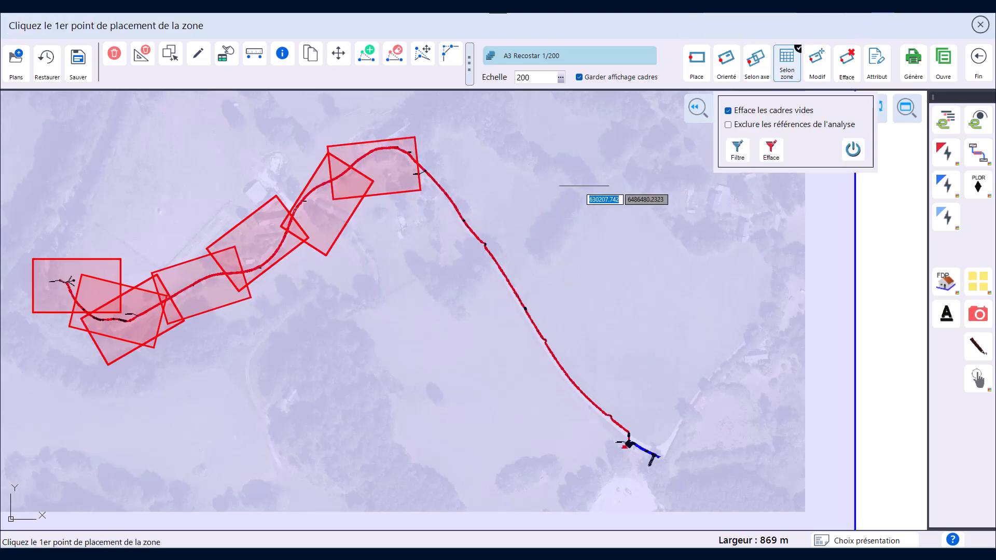
{"action": "scroll", "coordinate": [570, 223], "scroll_direction": "down", "scroll_amount": 3}
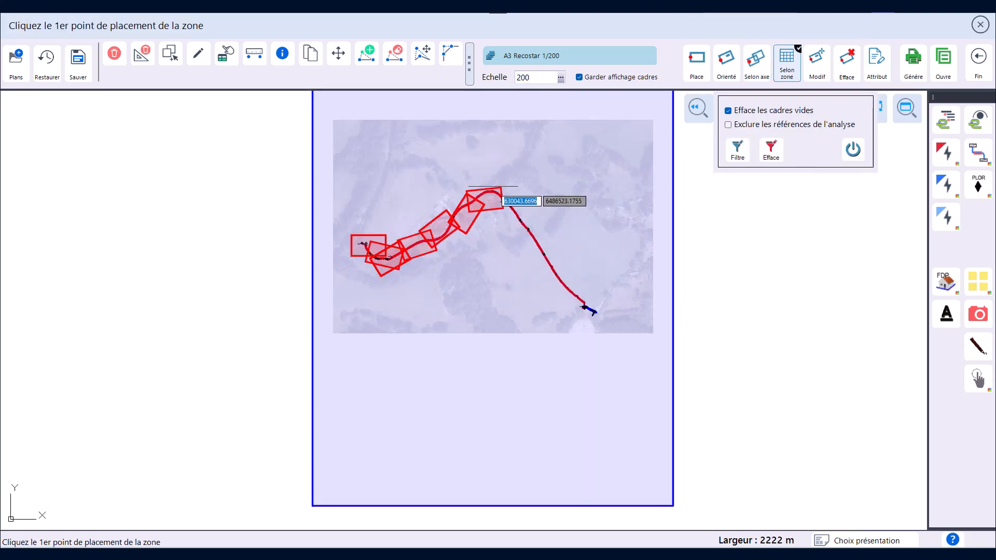
{"action": "left_click", "coordinate": [494, 173]}
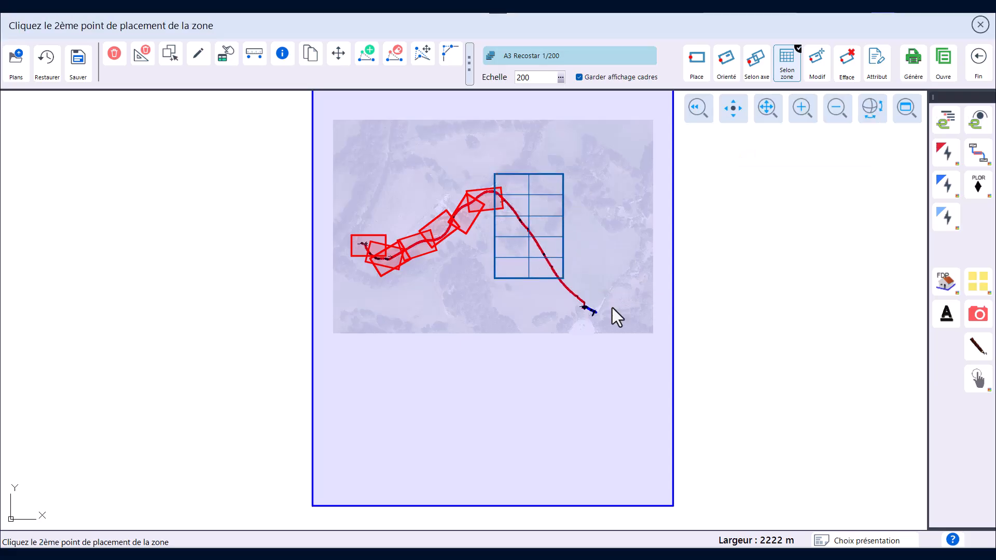
{"action": "left_click", "coordinate": [639, 324]}
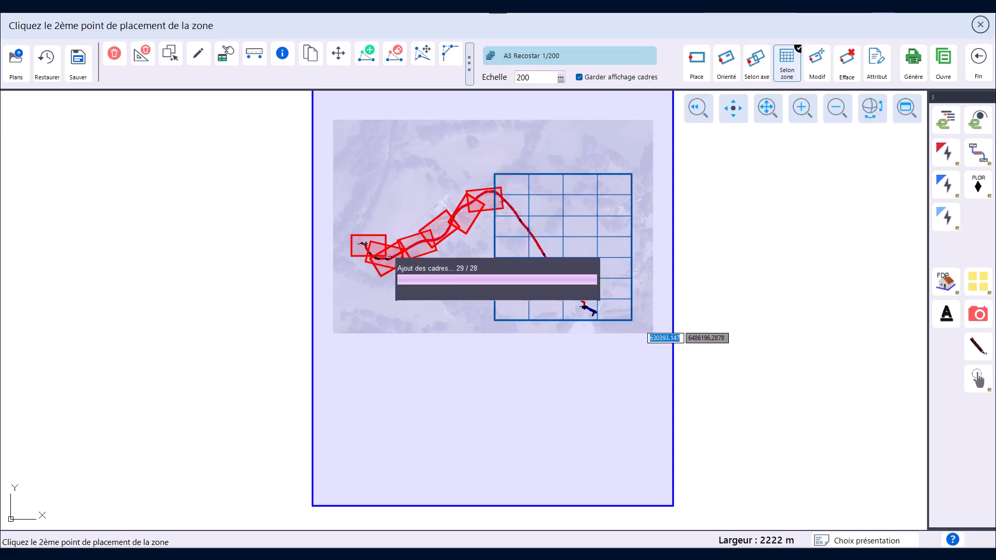
{"action": "left_click", "coordinate": [485, 328]}
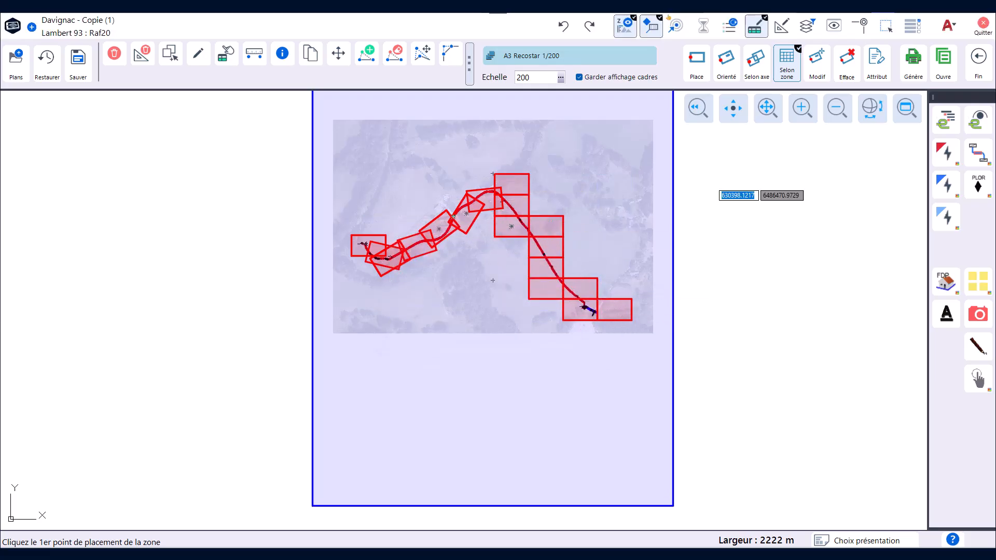
Generate the paper spaces for all the placed print frames.
{"action": "left_click", "coordinate": [915, 62]}
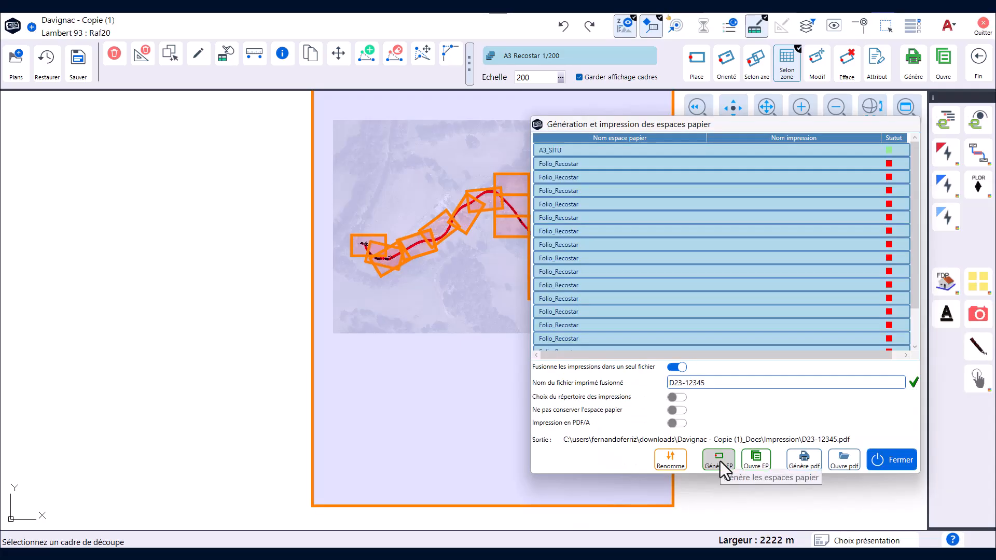
{"action": "left_click", "coordinate": [719, 461]}
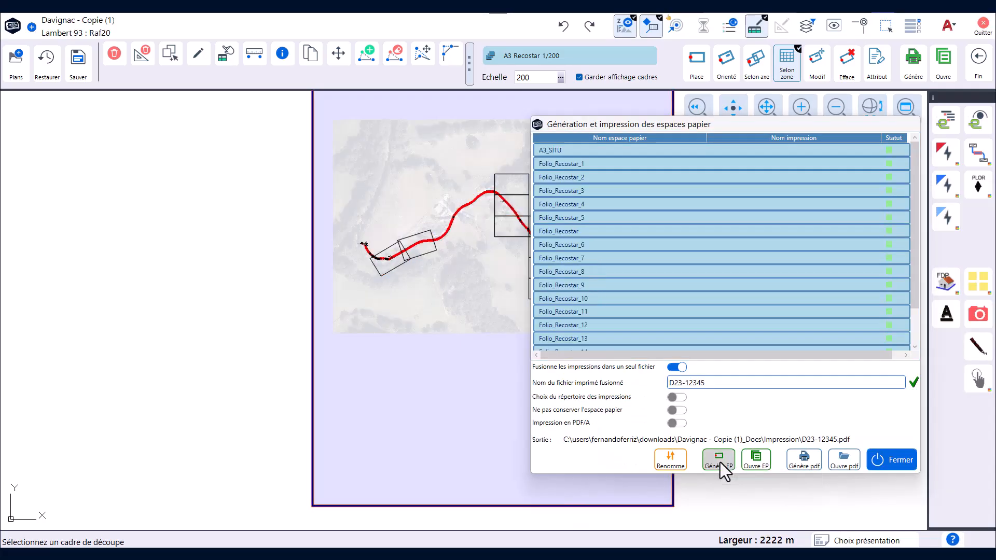
Examine the individual folios in the generated paper space list, with the dialog moved clear of the eastern frames.
{"action": "left_click", "coordinate": [699, 302]}
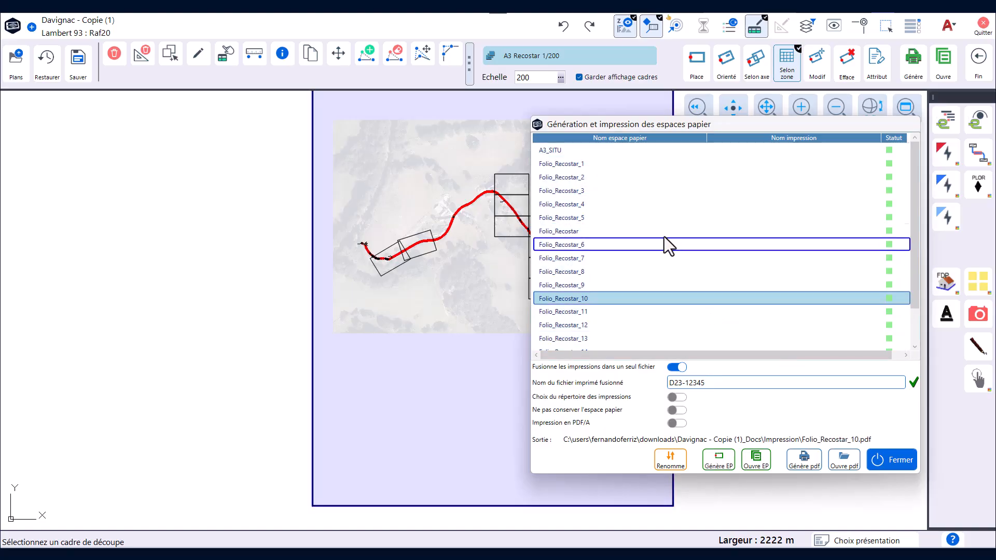
{"action": "left_click", "coordinate": [646, 231]}
{"action": "left_click", "coordinate": [612, 204]}
{"action": "left_click_drag", "start_coordinate": [625, 122], "coordinate": [110, 126]}
{"action": "left_click", "coordinate": [109, 248]}
{"action": "left_click", "coordinate": [91, 314]}
{"action": "scroll", "coordinate": [93, 317], "scroll_direction": "down", "scroll_amount": 1}
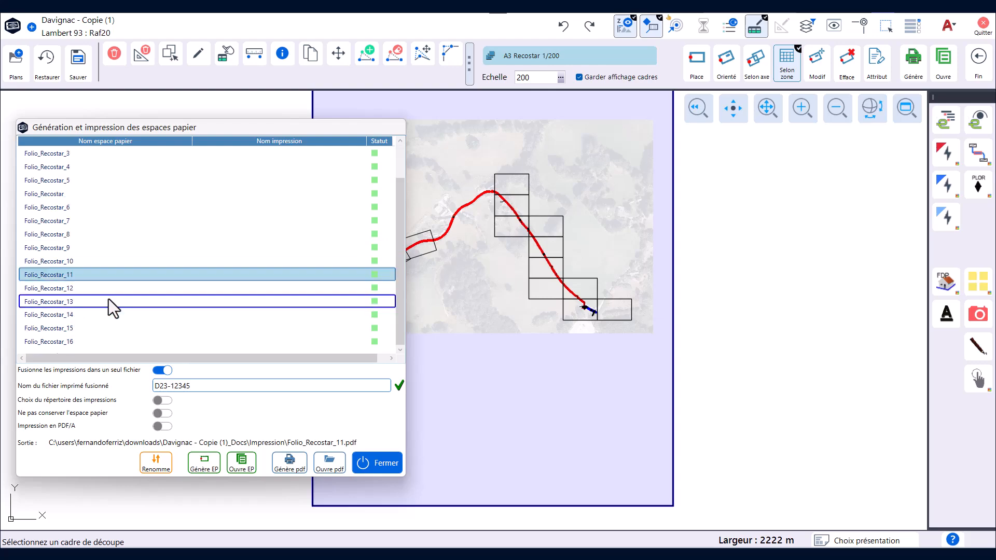
{"action": "left_click", "coordinate": [92, 317]}
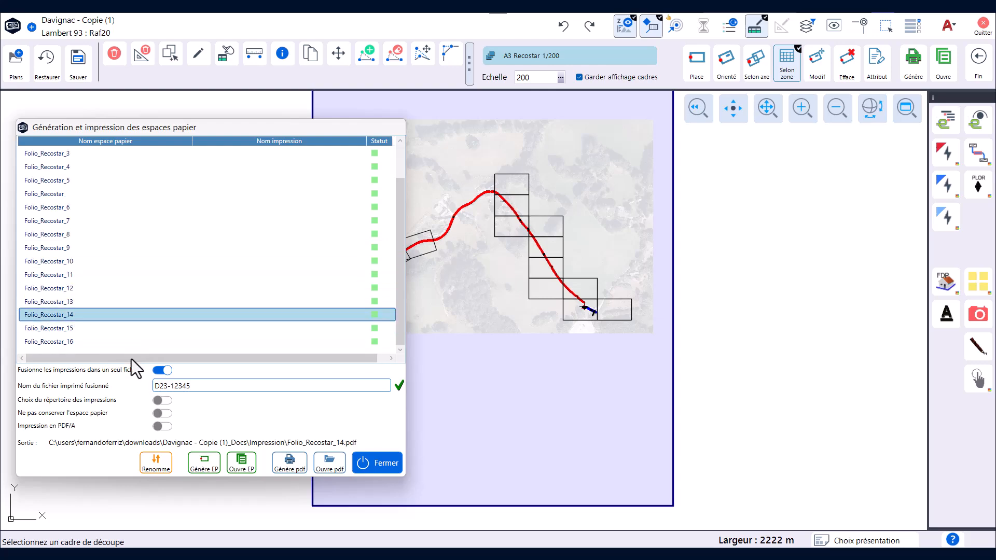
Open the Folio_Recostar_2 paper space and move the generation dialog aside to check the sheet.
{"action": "left_click", "coordinate": [239, 468]}
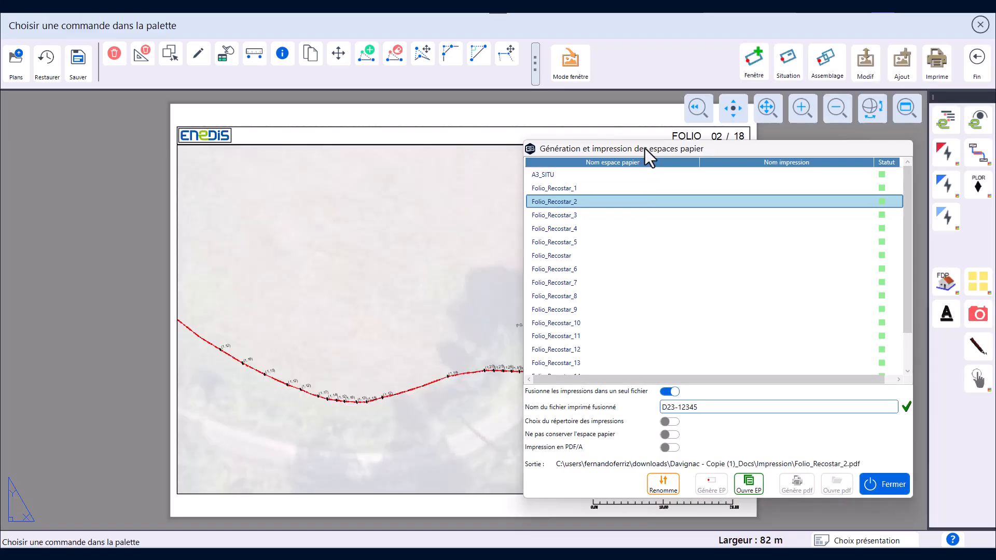
{"action": "left_click_drag", "start_coordinate": [646, 149], "coordinate": [877, 256]}
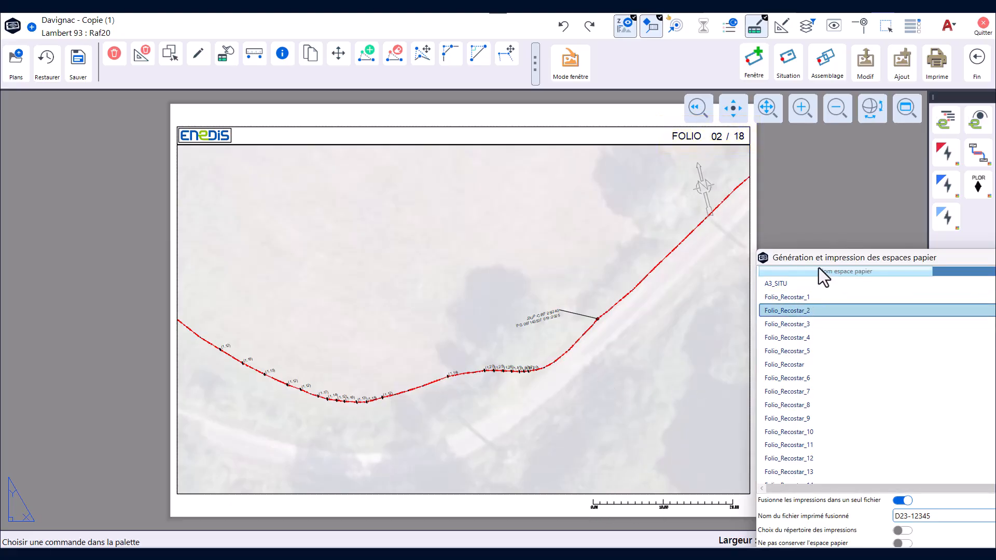
{"action": "left_click_drag", "start_coordinate": [812, 260], "coordinate": [463, 169]}
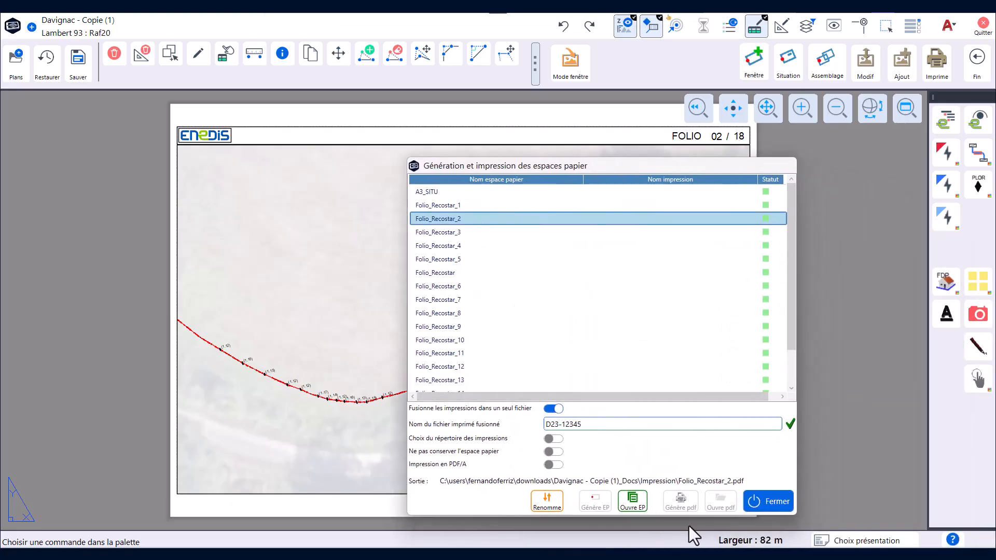
Select all the paper spaces and generate them as one merged PDF.
{"action": "key", "text": "ctrl+a"}
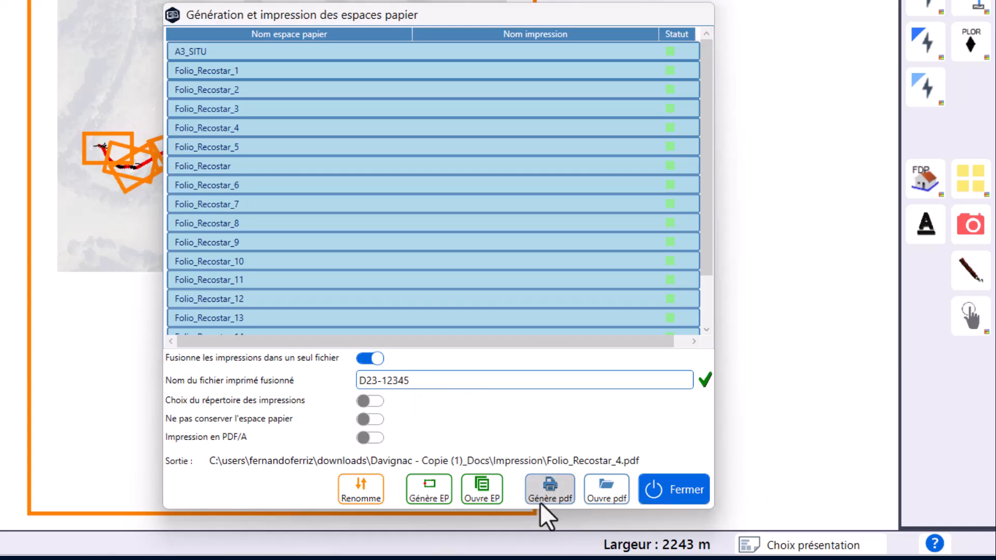
{"action": "left_click", "coordinate": [553, 497]}
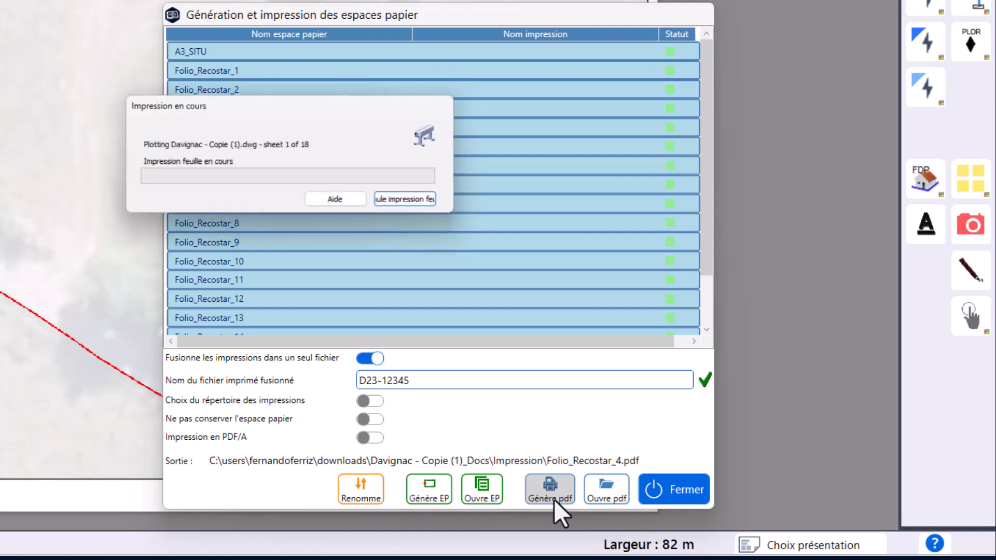